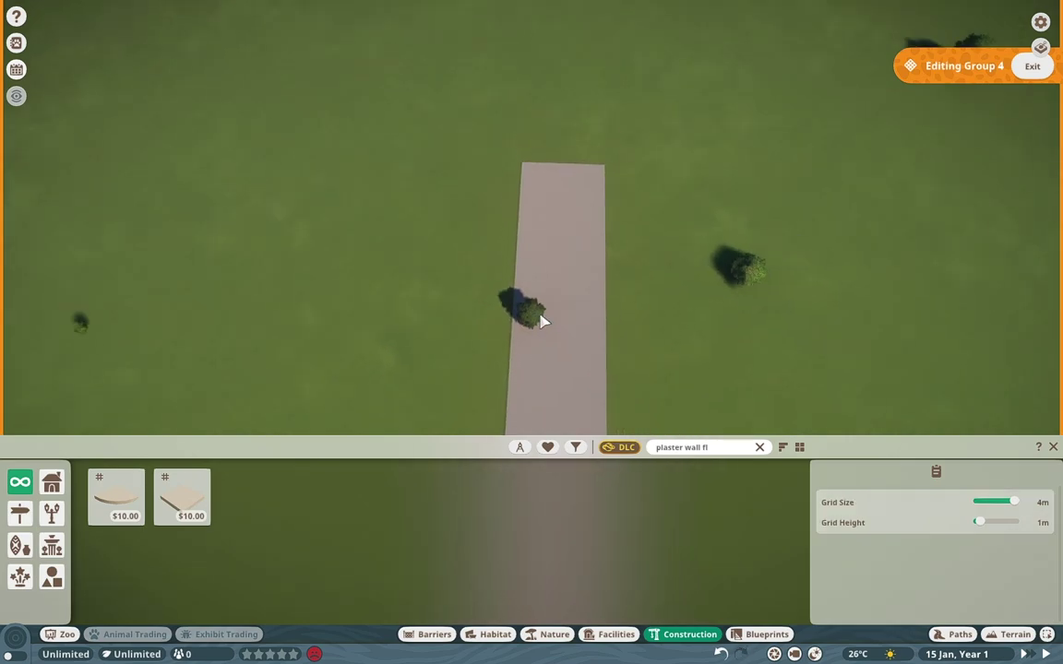
Place a grey floor piece beside the long pale path.
key(Delete)
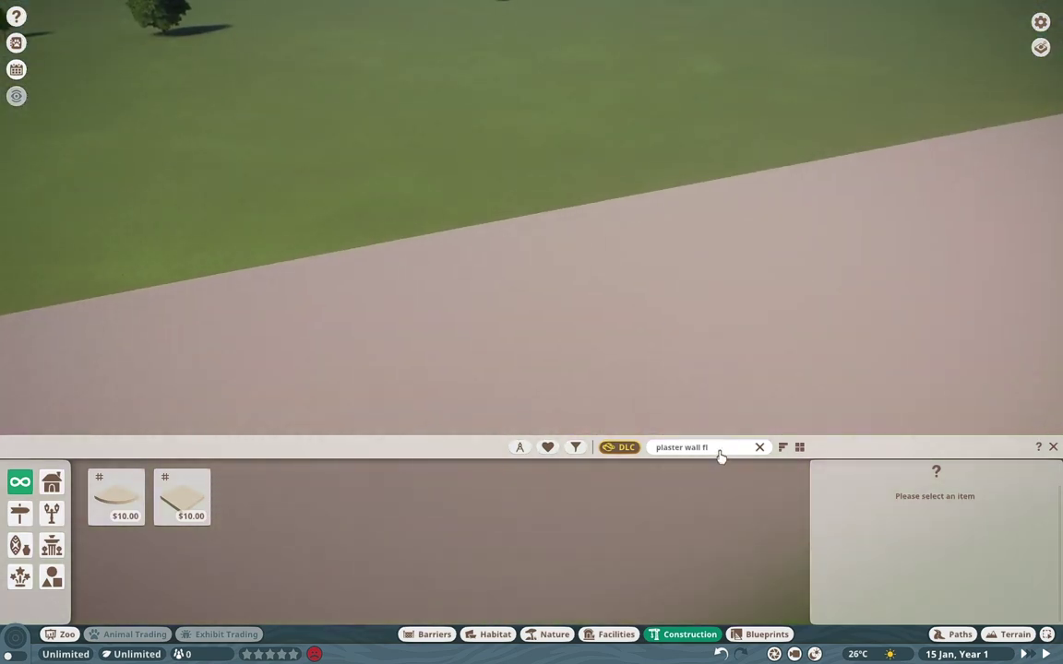
click(499, 334)
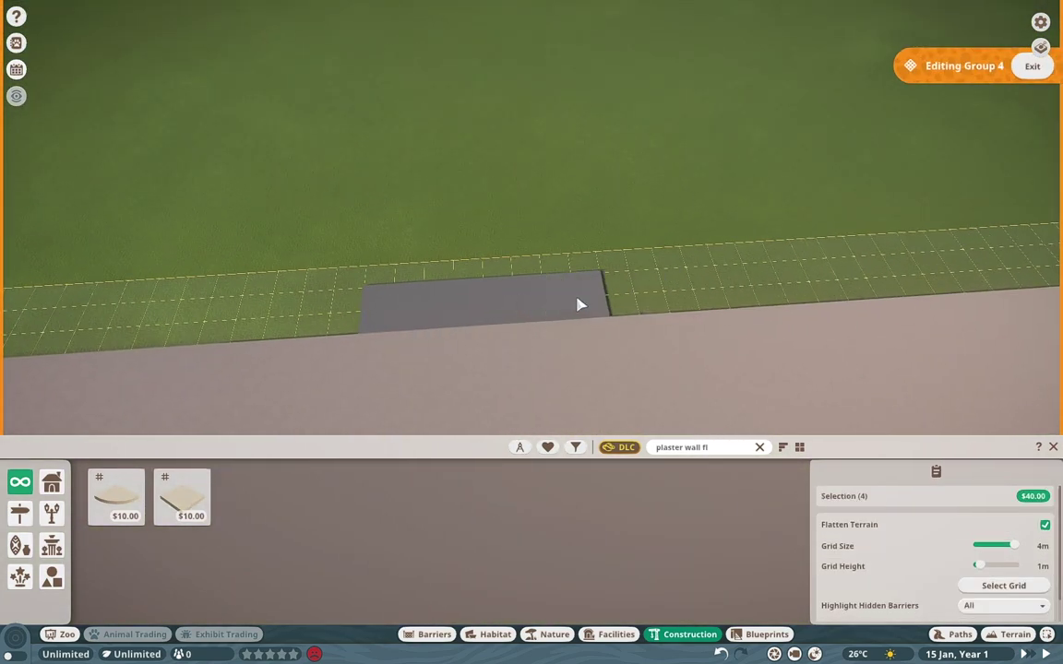
key(Escape)
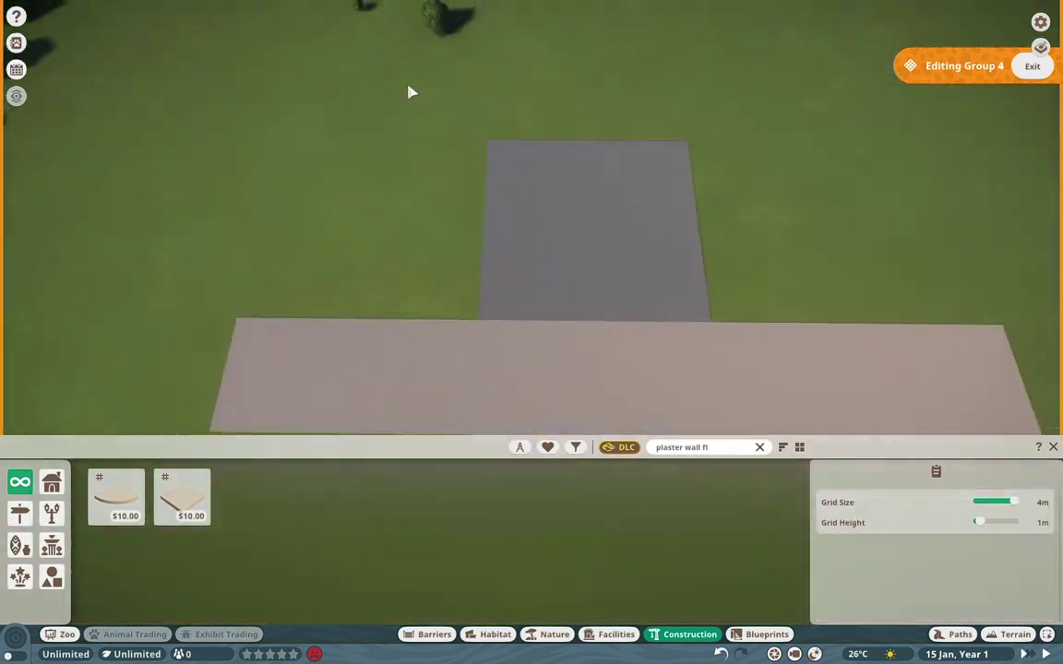
Split the grey floor block into its own group and place a duplicate of the layout.
click(570, 213)
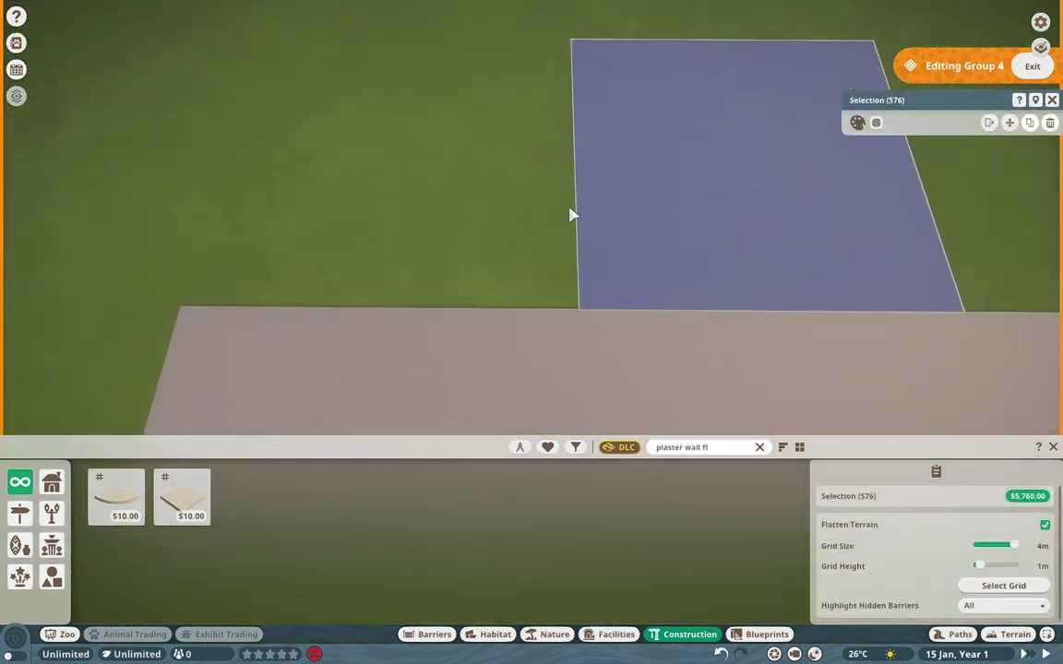
click(921, 148)
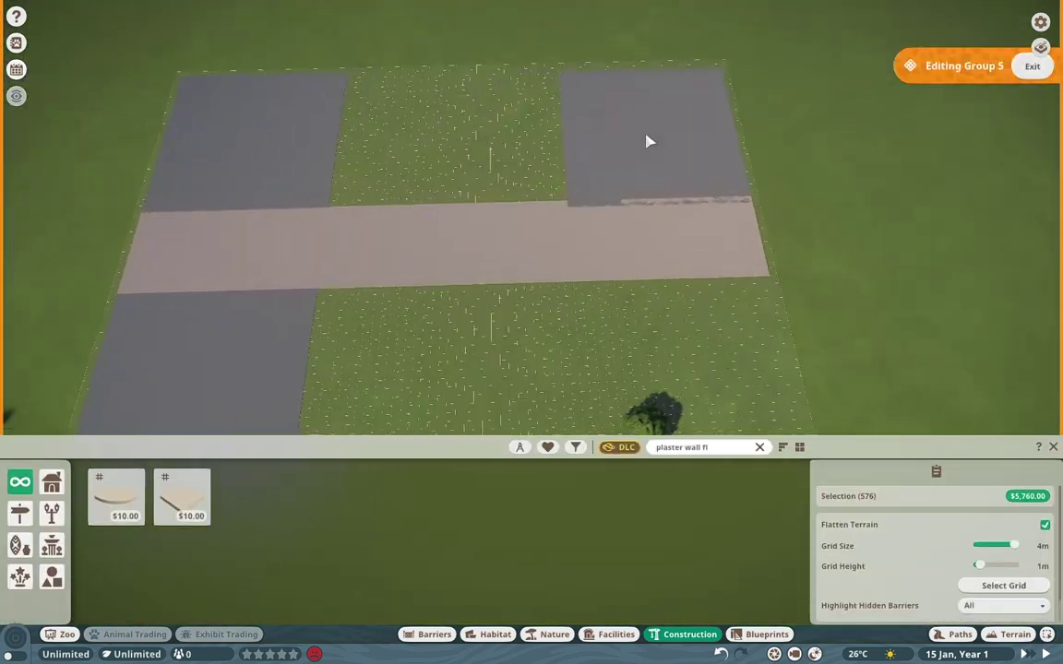
click(691, 316)
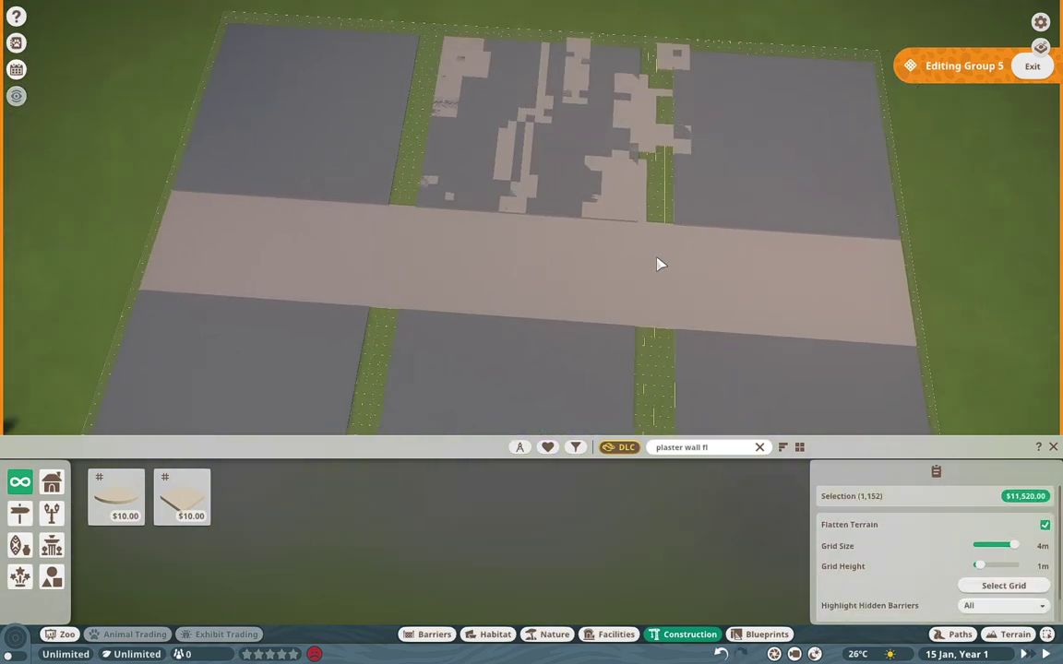
scroll(659, 265, down, 5)
key(Escape)
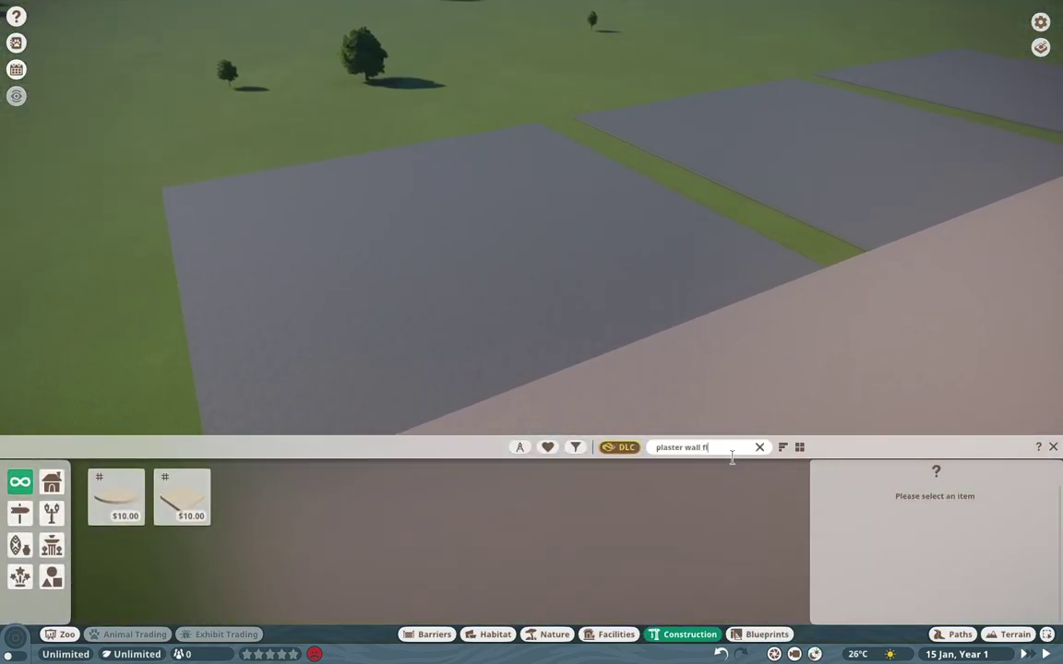
key(BackSpace)
key(BackSpace)
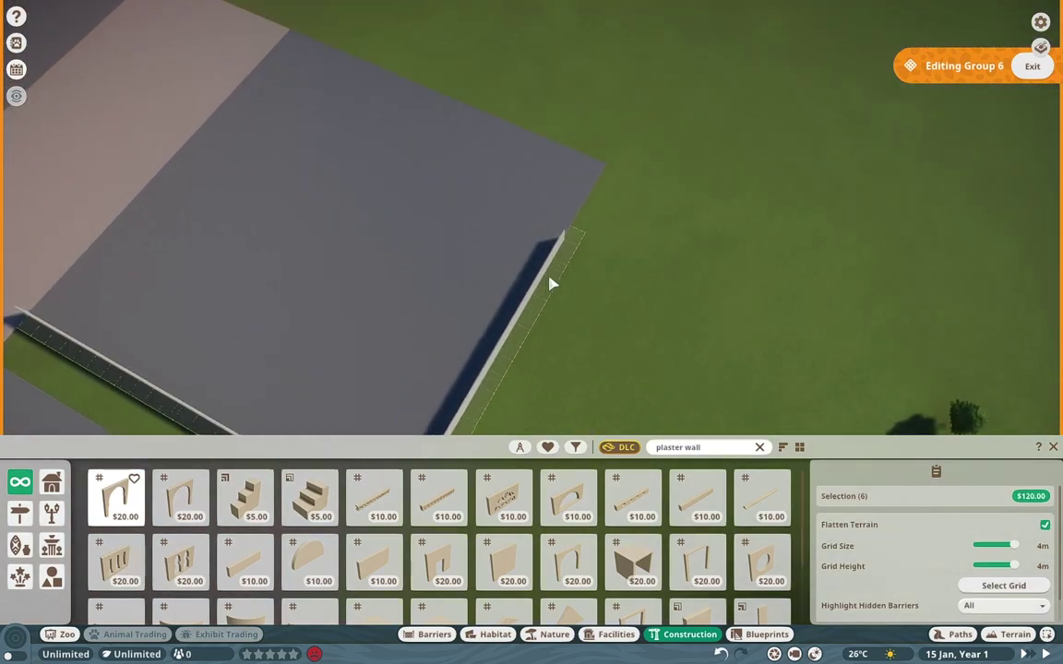
Set the small Plaster Wall Floor tile in each walled room to red Plaster Color.
key(q)
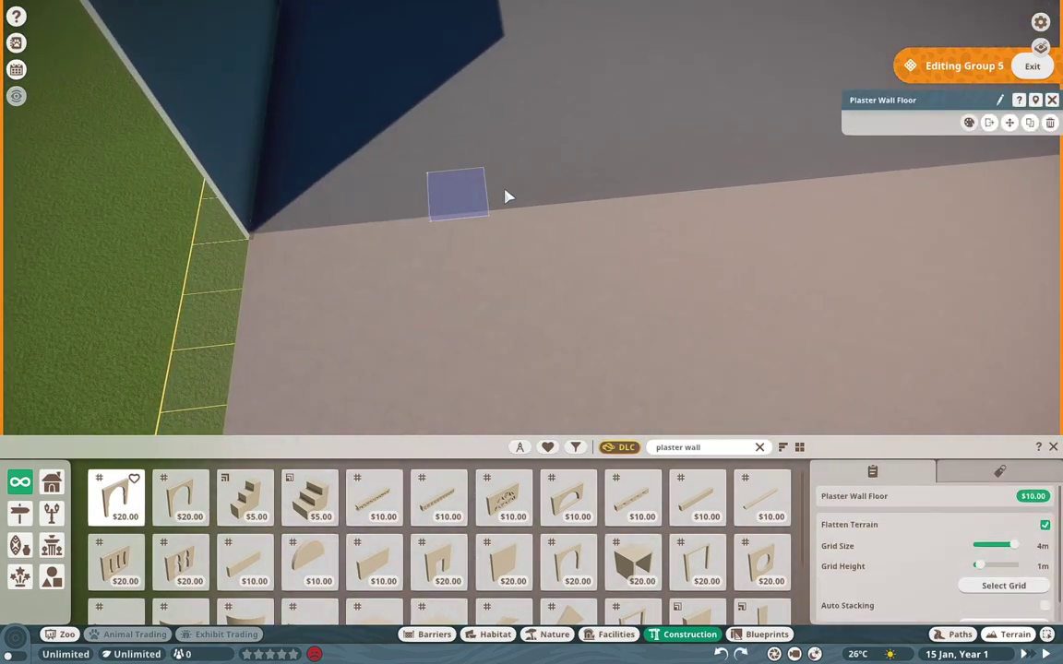
key(d)
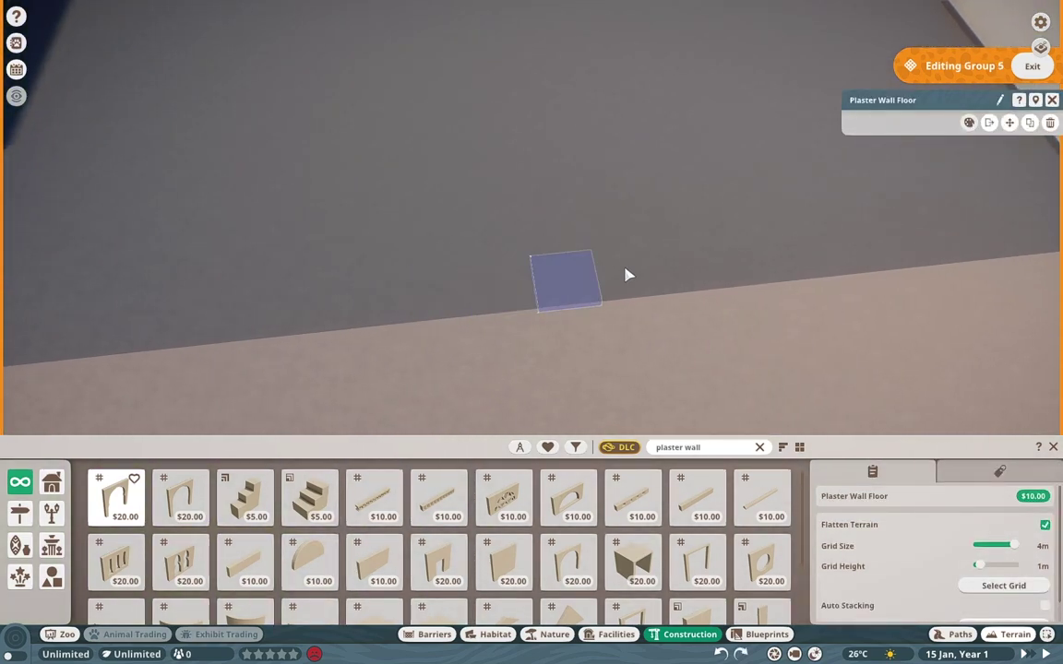
scroll(539, 238, down, 5)
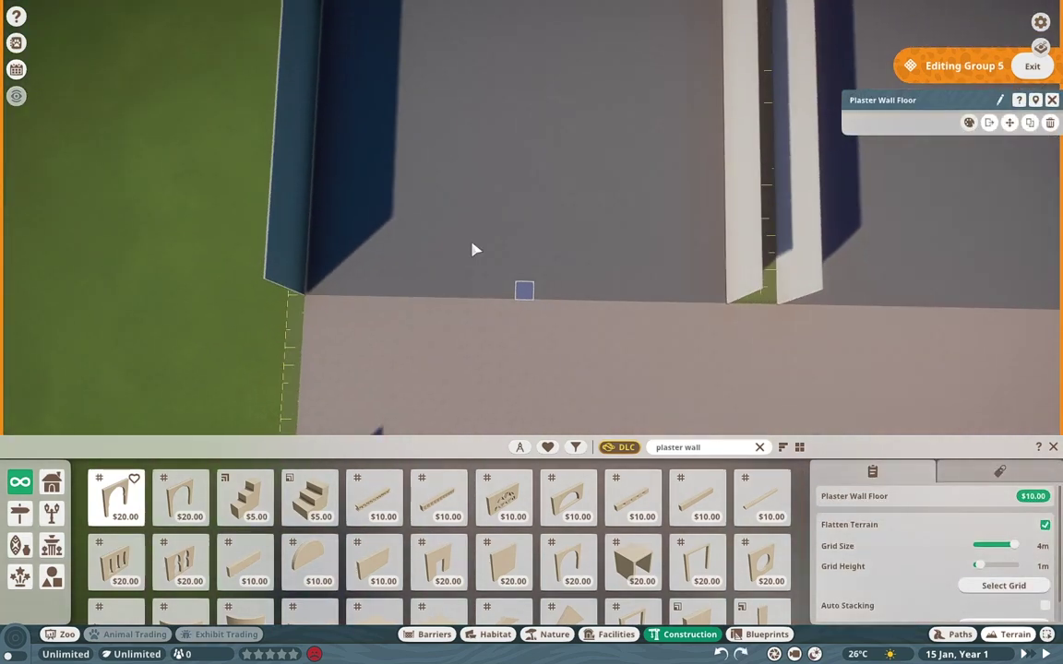
scroll(520, 166, up, 5)
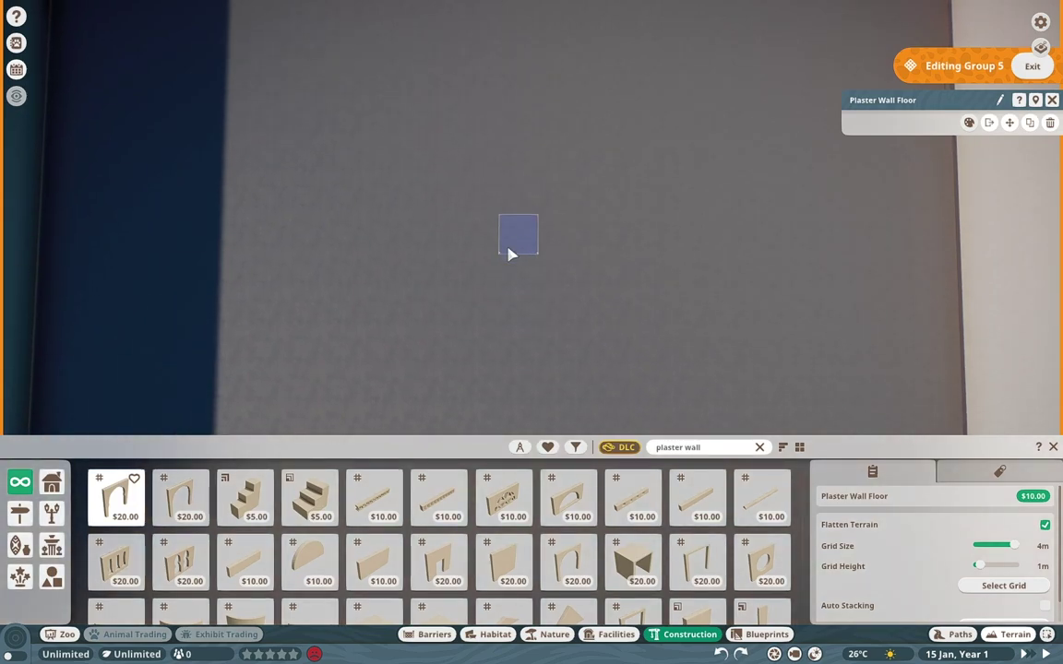
scroll(509, 253, down, 5)
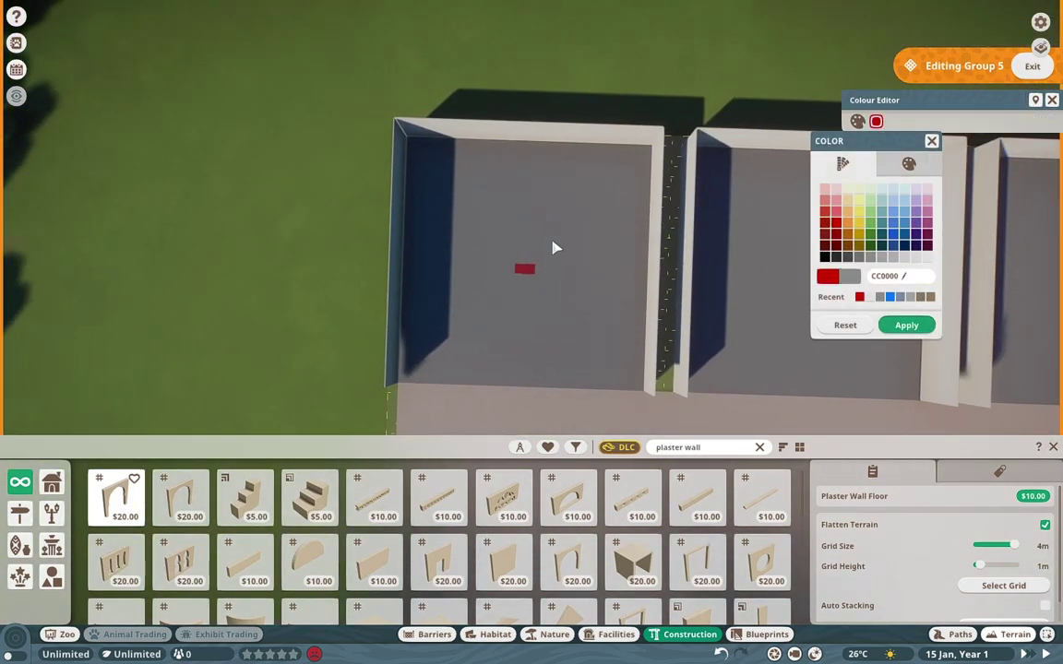
key(Escape)
scroll(554, 247, down, 10)
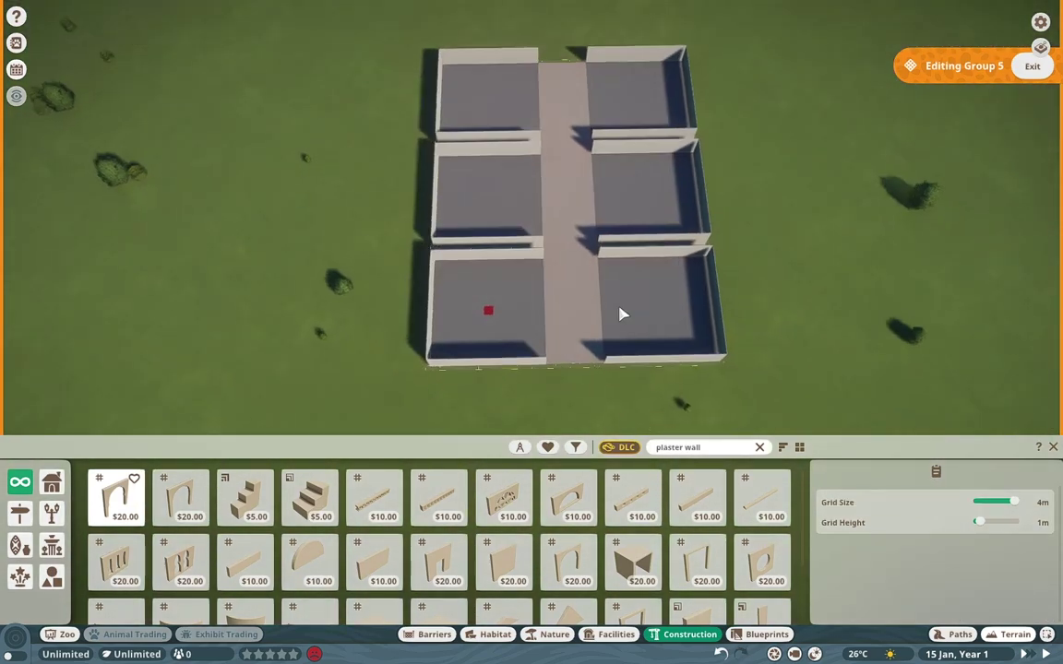
scroll(486, 287, up, 5)
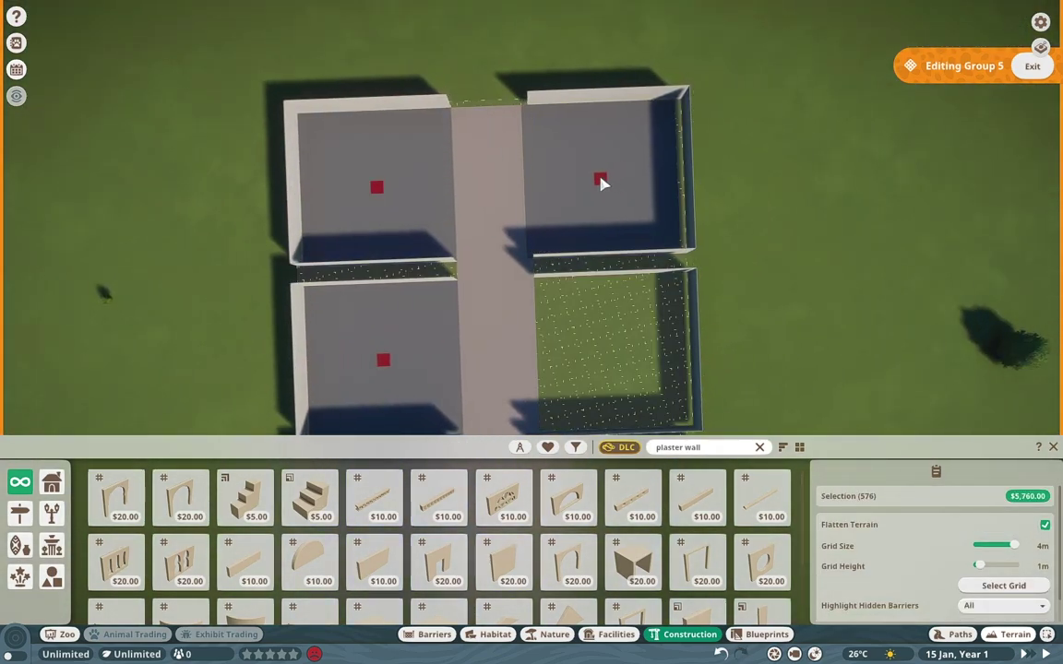
Select one of the plaster walls and start editing its wall group.
key(Escape)
scroll(569, 161, up, 5)
click(742, 271)
click(743, 271)
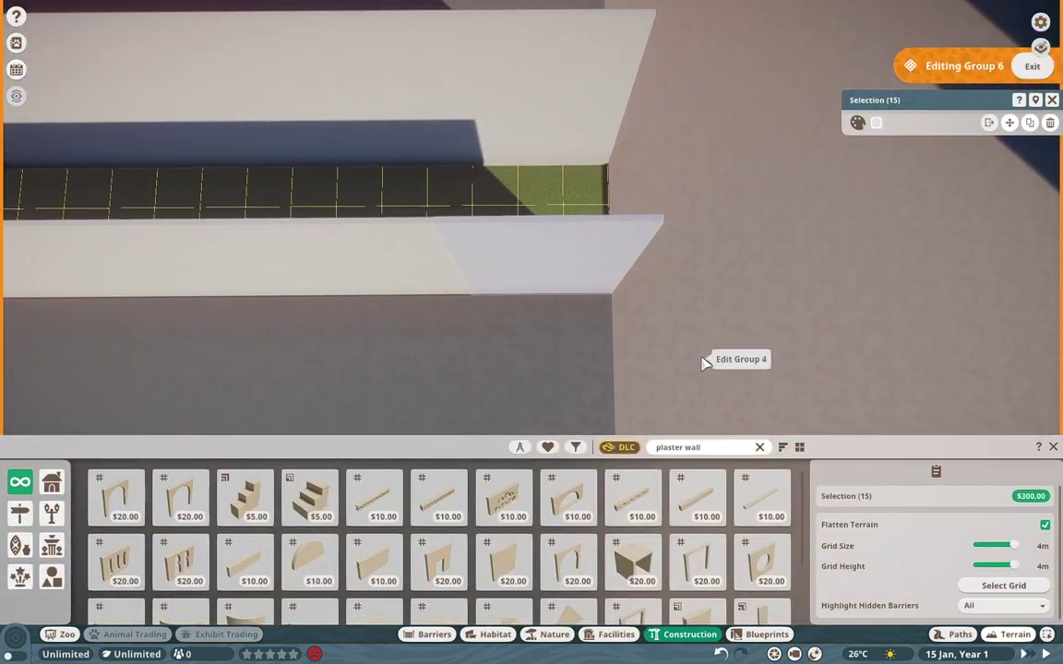
scroll(538, 302, down, 10)
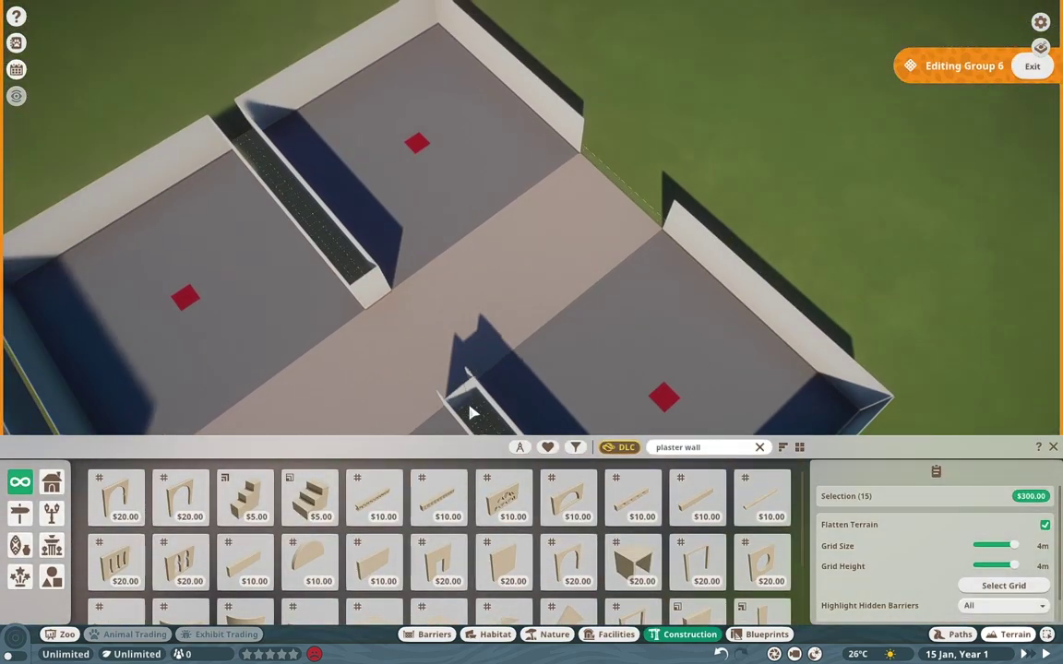
Stamp a raised terrain block over the red square marker with the Terrain Stamp tool.
key(Escape)
scroll(593, 208, up, 8)
key(t)
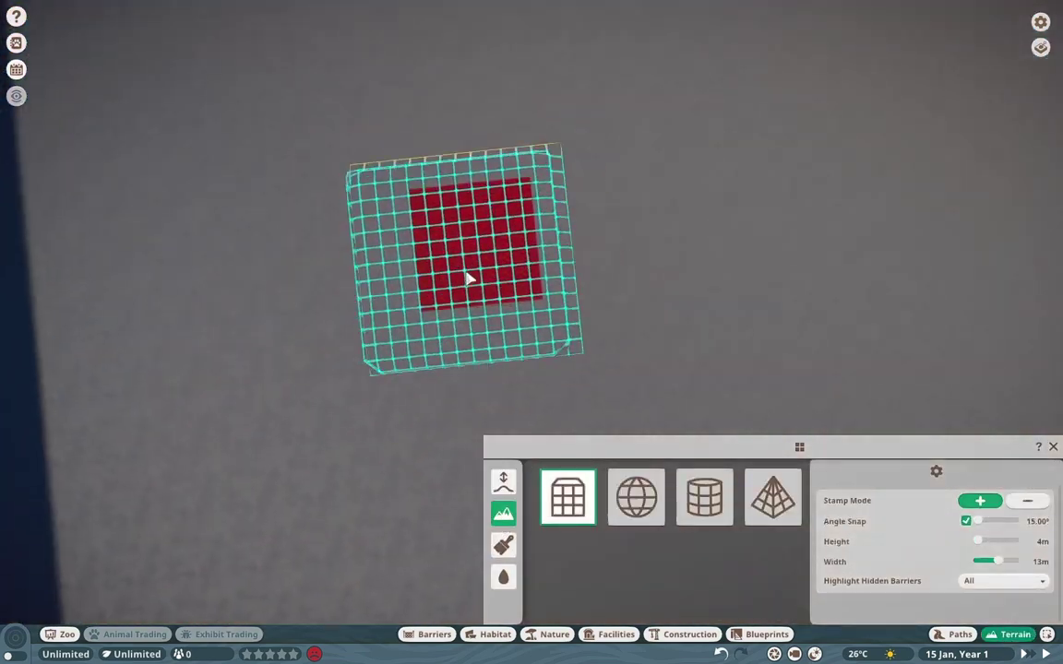
click(478, 338)
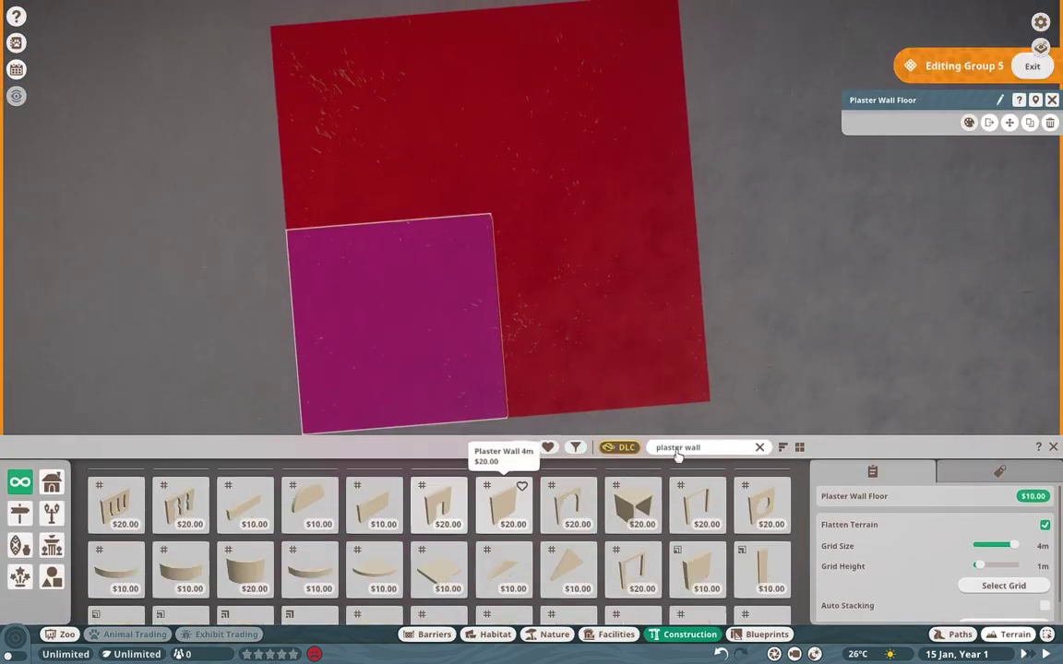
Search 'mud' and choose the 1m mud column piece to build up the stepped block.
text(mud)
click(116, 499)
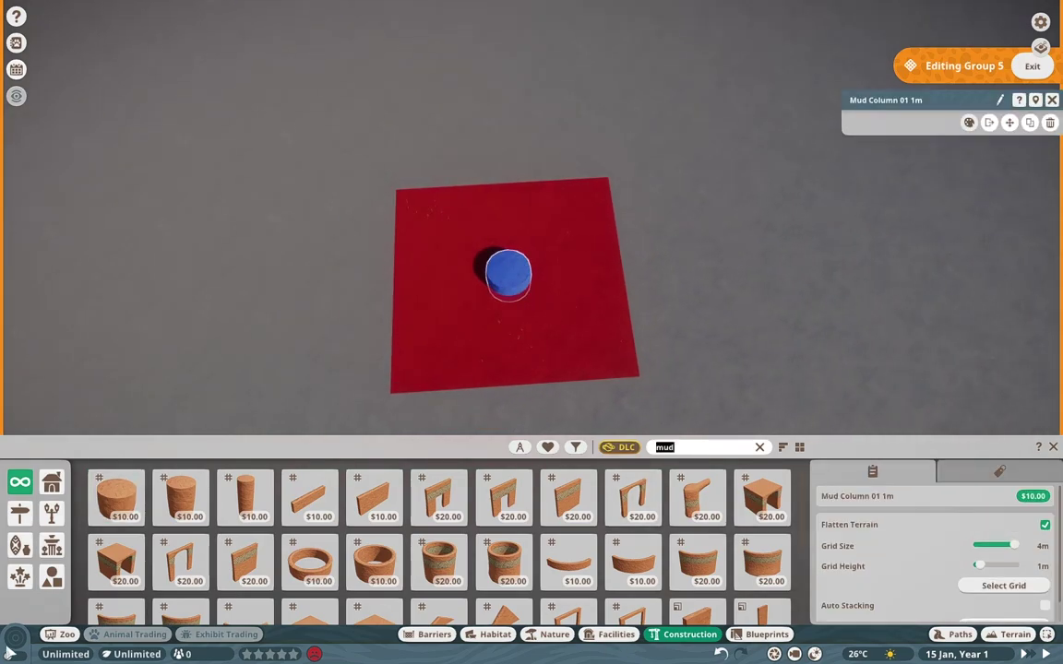
text(wwwwwwwwwwwwwwwwwwww)
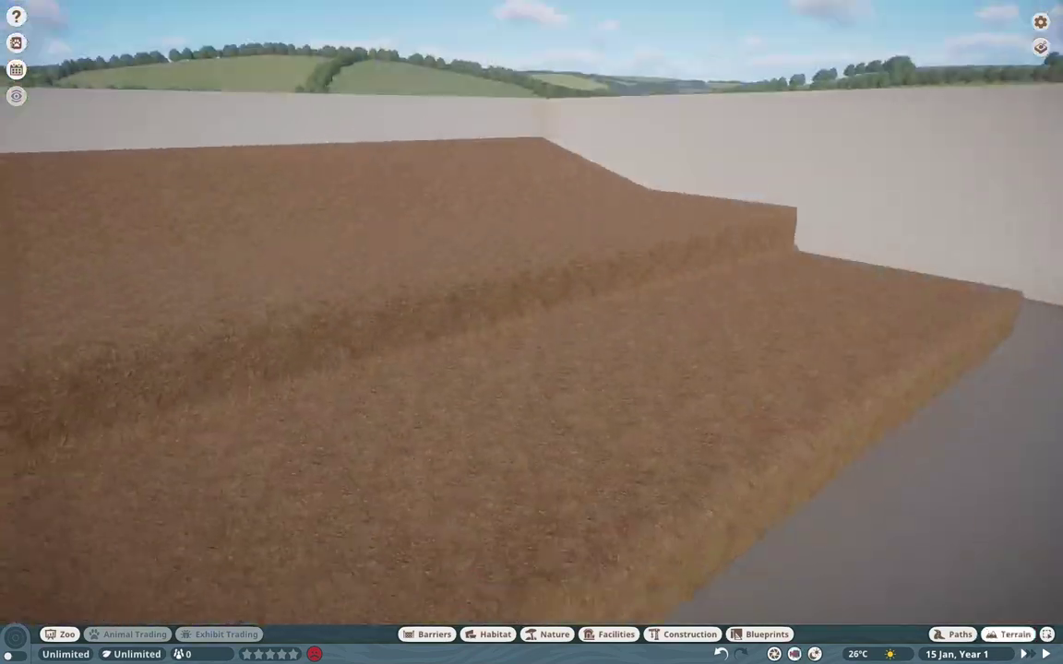
click(503, 479)
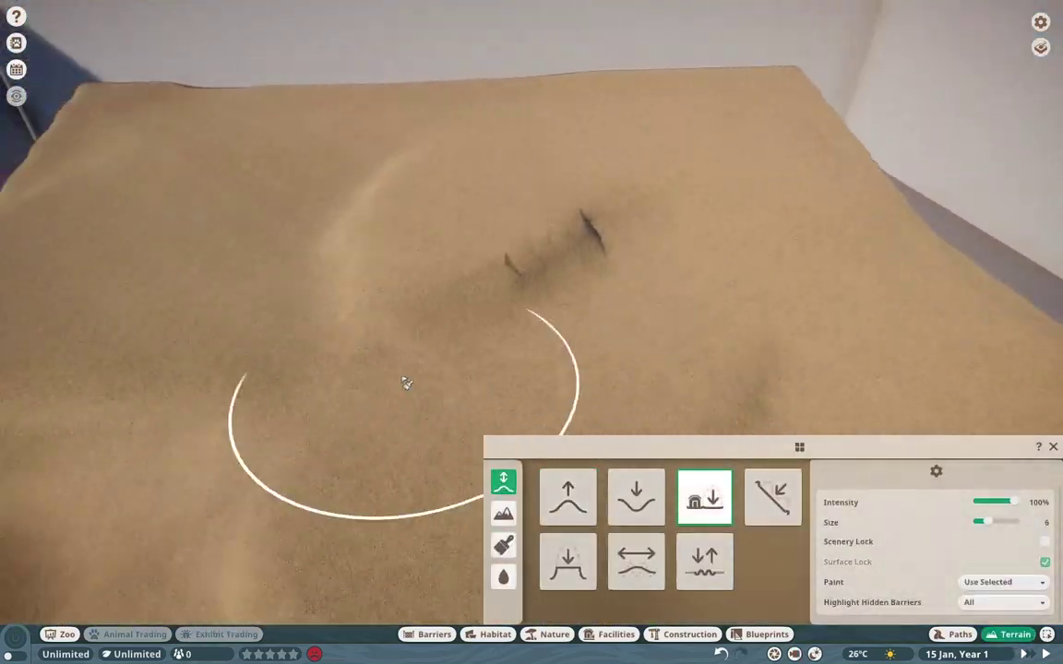
Carve a deep channel pit into the terrain and choose a taiga rock pillar.
drag(510, 196, 516, 235)
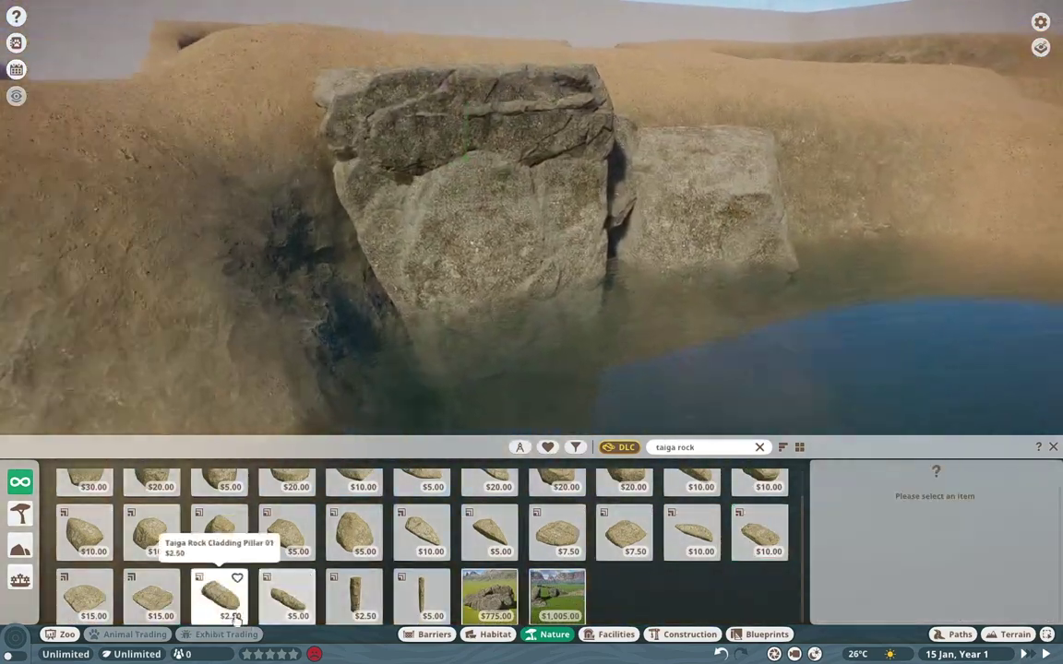
click(222, 604)
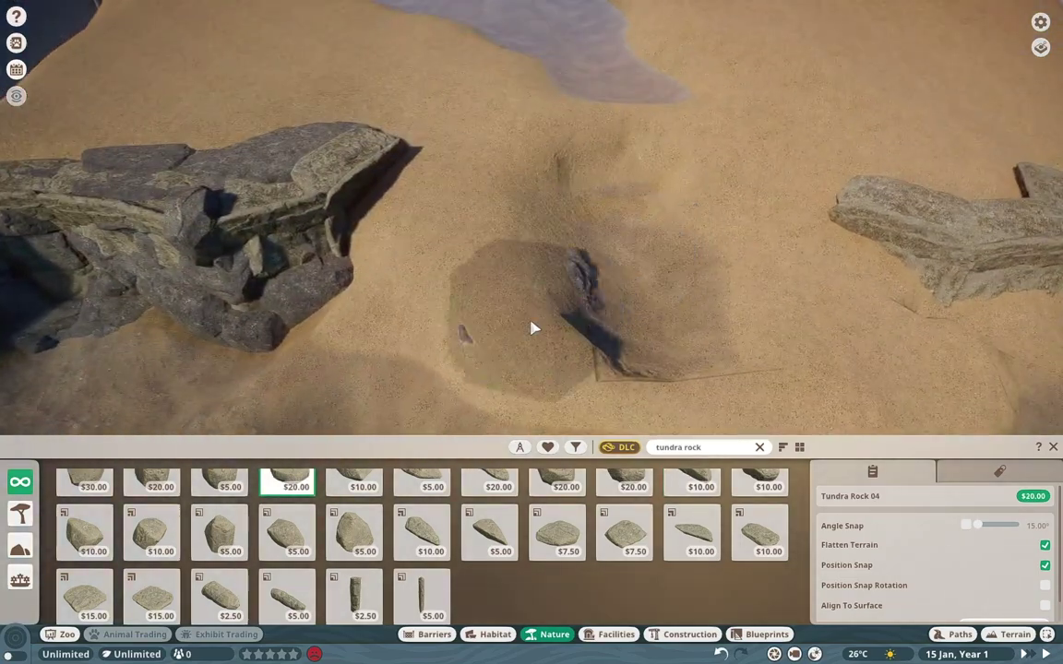
Place Tundra Rock 04 in the middle of the rock formation.
click(534, 319)
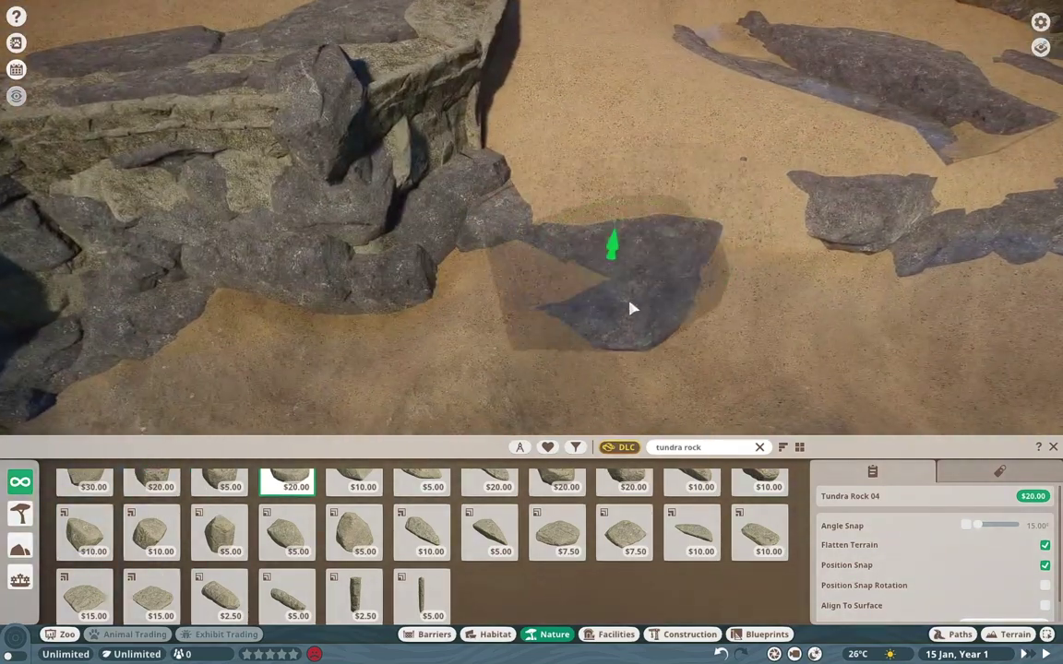
scroll(631, 308, down, 10)
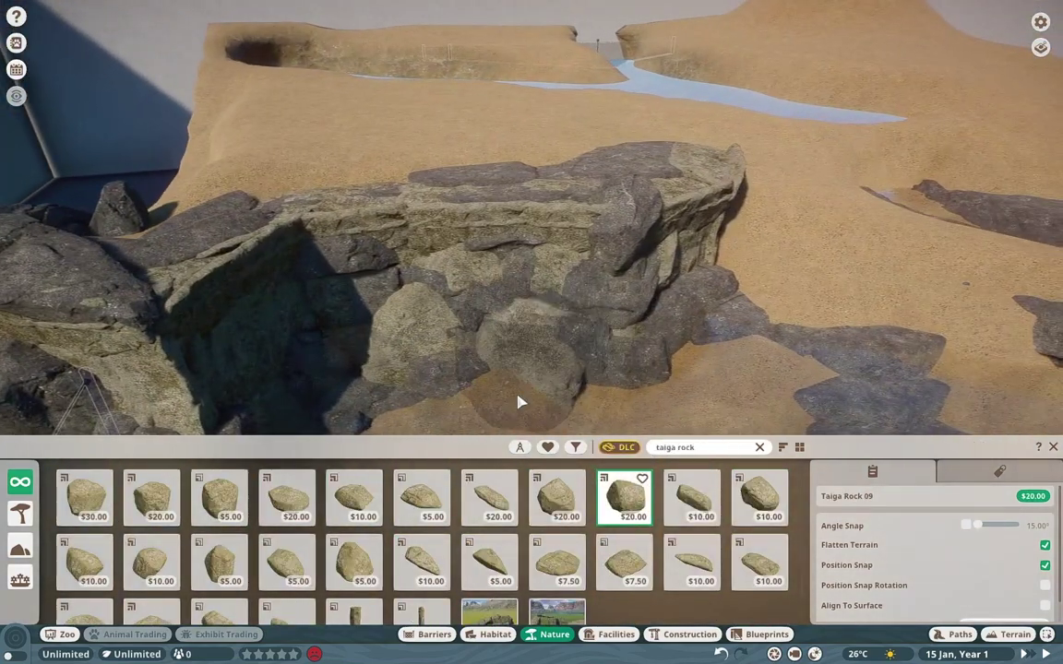
scroll(574, 375, down, 2)
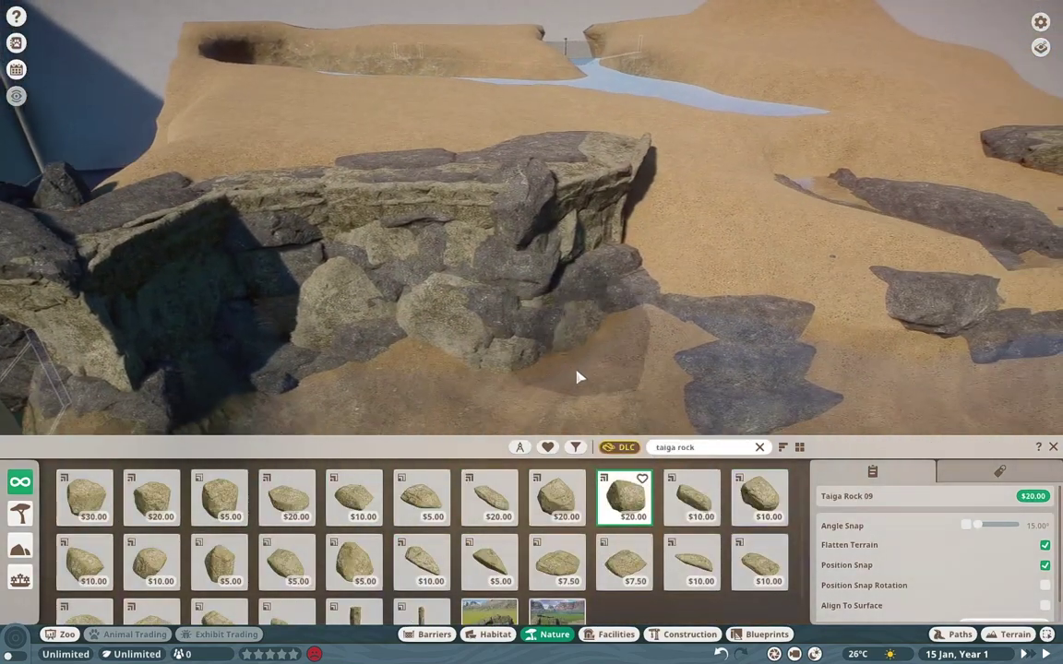
key(q)
scroll(498, 374, down, 2)
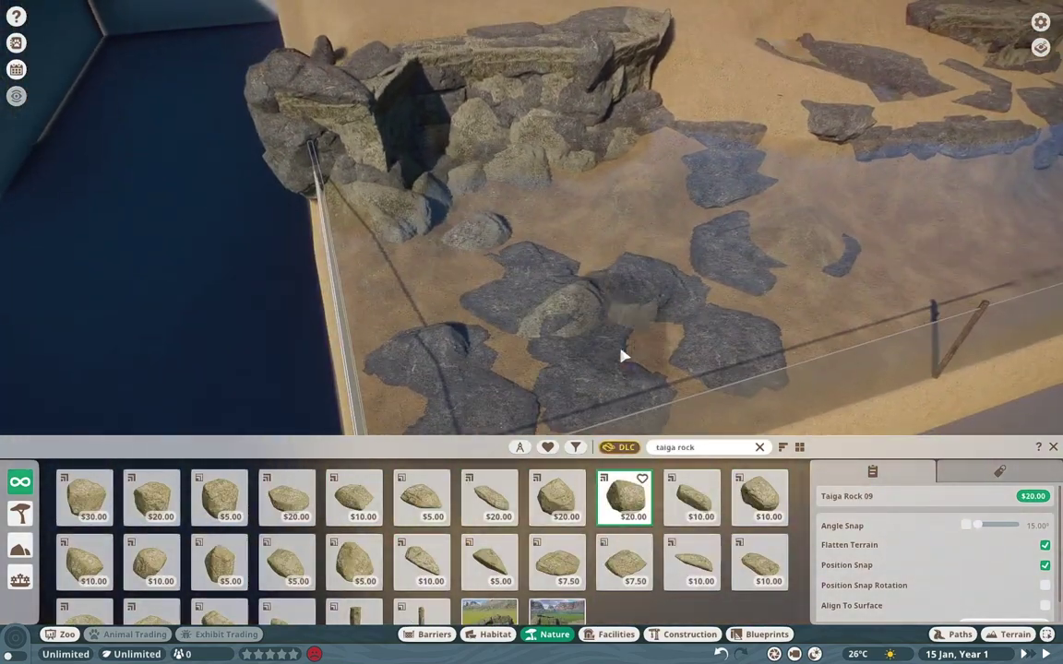
scroll(655, 372, down, 2)
scroll(543, 245, up, 4)
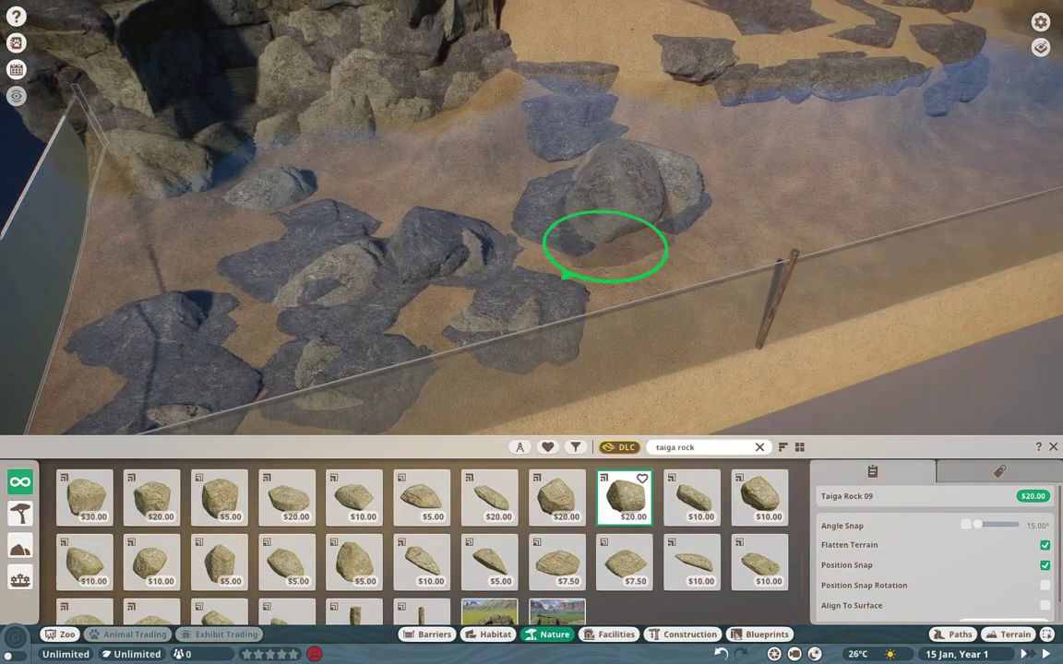
scroll(624, 272, down, 3)
scroll(664, 261, up, 5)
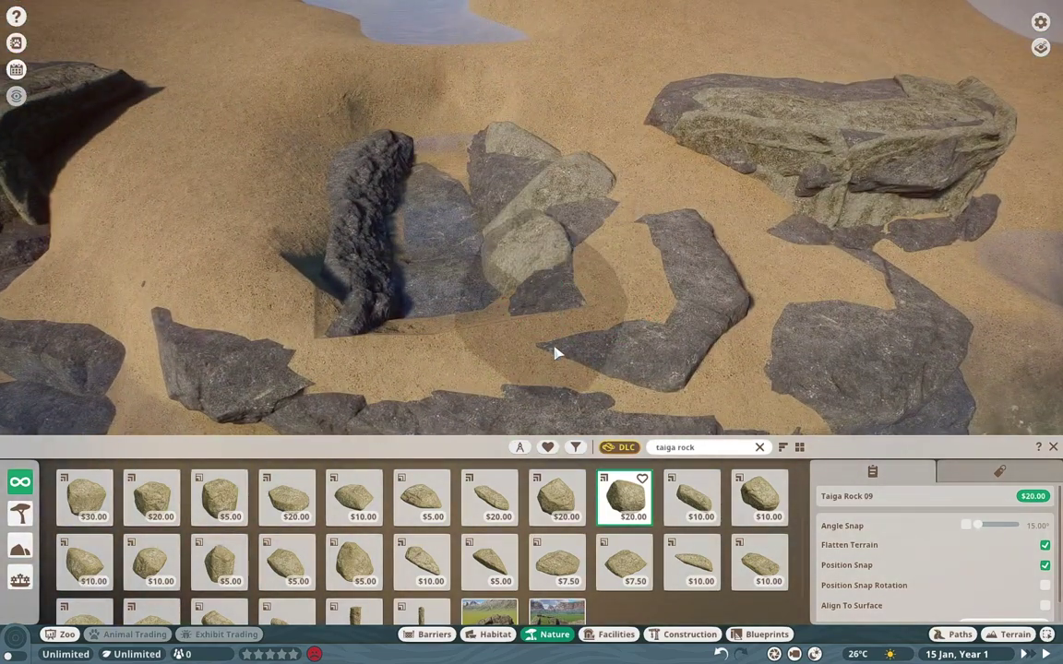
scroll(498, 332, down, 2)
scroll(427, 360, down, 2)
scroll(427, 244, up, 4)
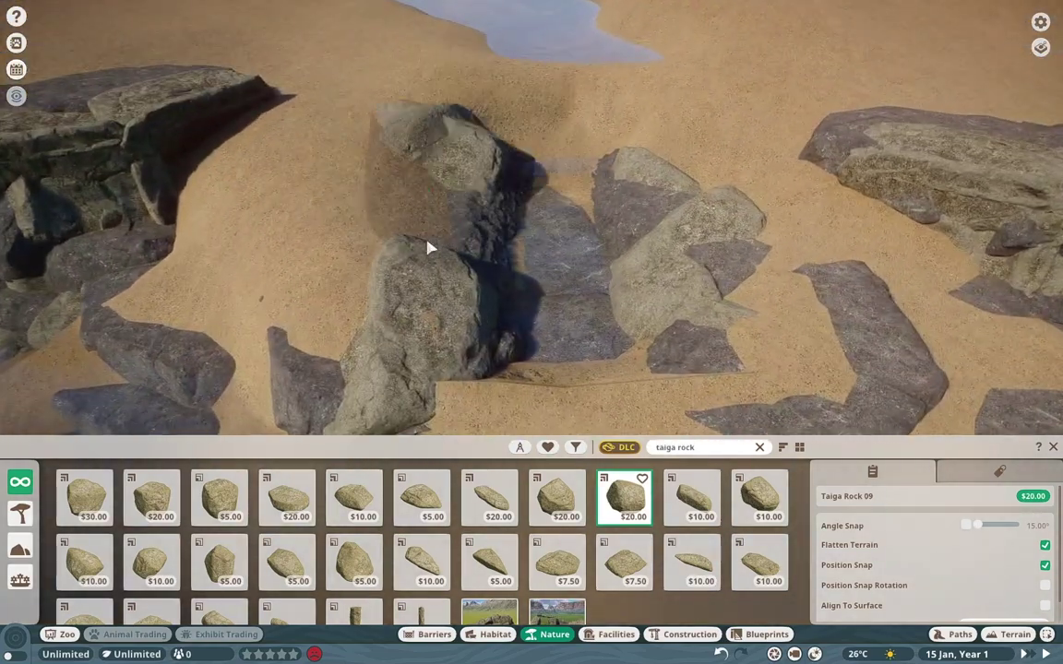
scroll(619, 306, down, 1)
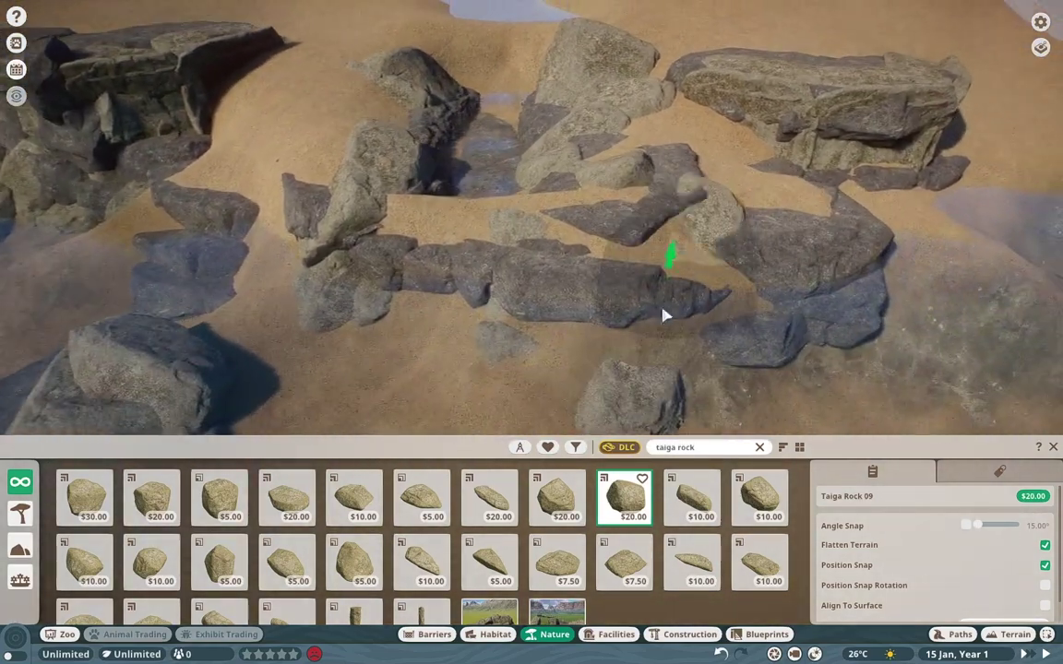
Search 'temperate r' and pick Temperate Rock 10 for the sand by the channel.
key(BackSpace)
key(BackSpace)
key(BackSpace)
key(BackSpace)
key(BackSpace)
key(BackSpace)
key(BackSpace)
key(BackSpace)
key(BackSpace)
key(BackSpace)
text(remperate r)
scroll(408, 232, up, 3)
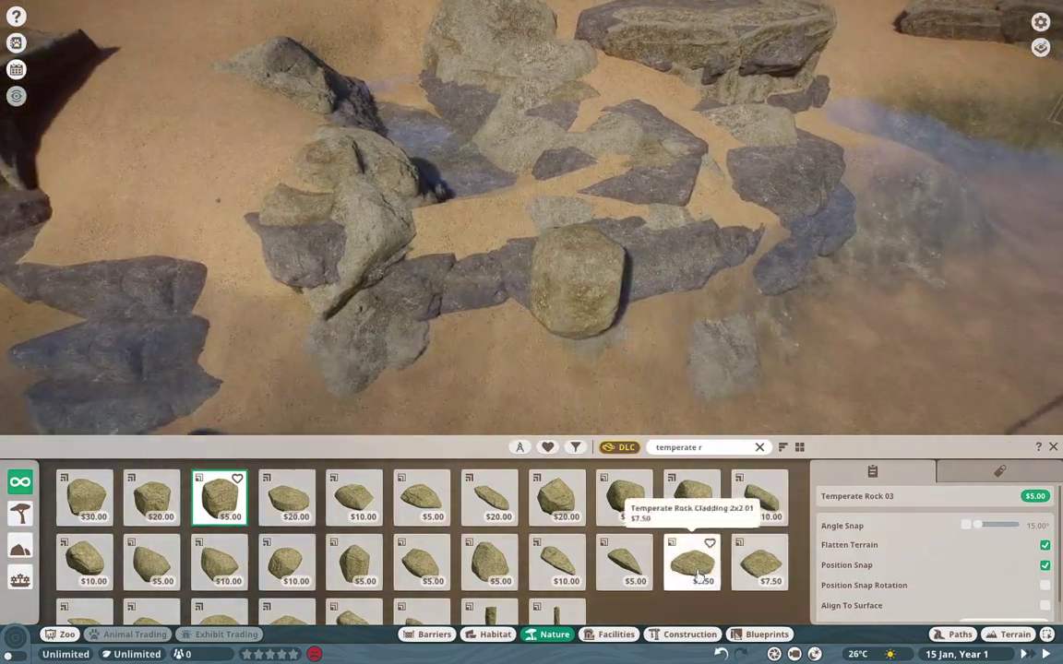
click(760, 498)
key(w)
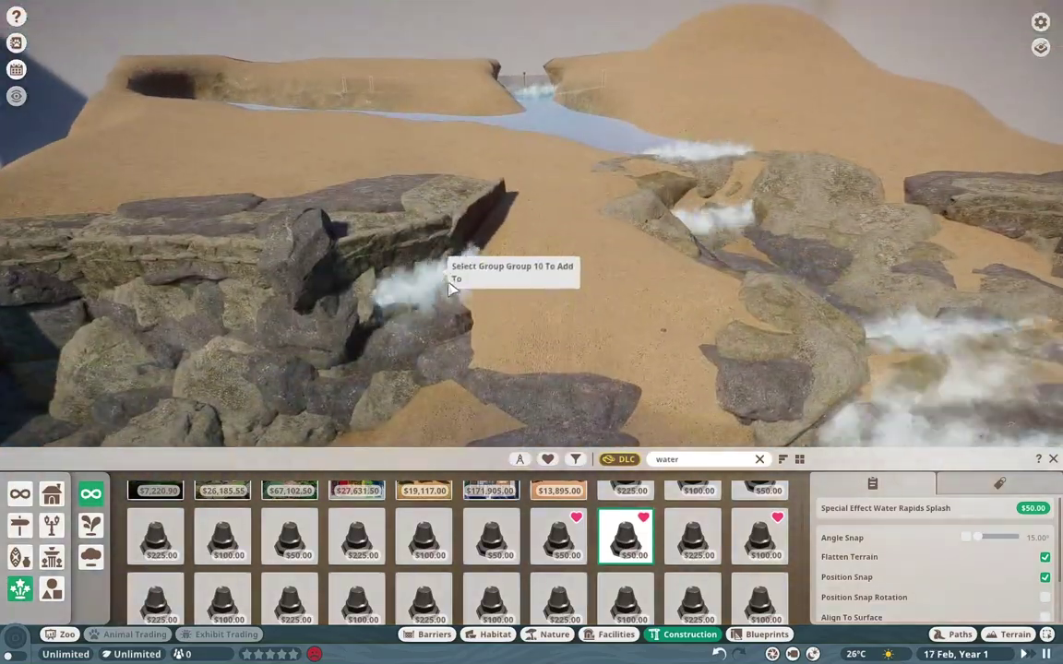
Place a Waterfall Bottom splash effect along the stream, then deselect it.
click(290, 577)
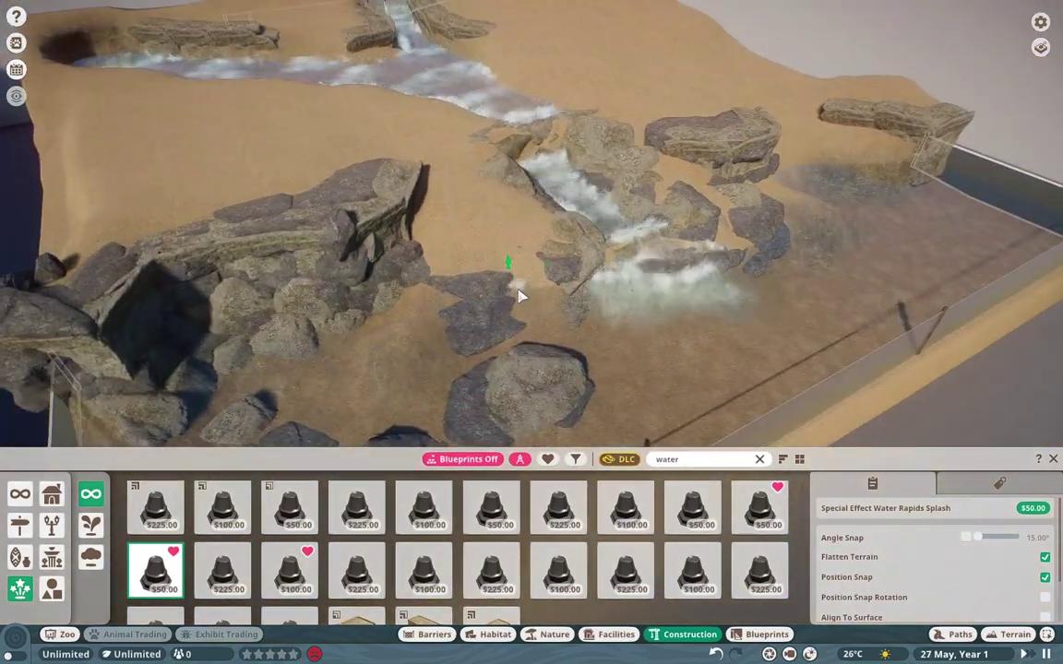
right_click(474, 284)
scroll(474, 284, down, 5)
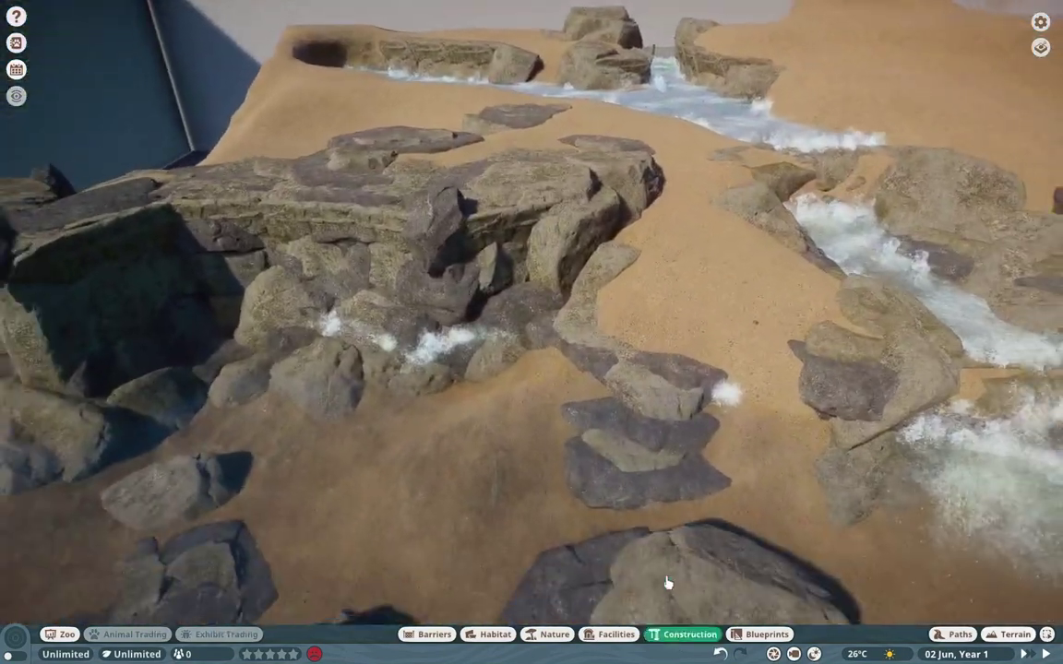
Search the Nature catalogue and add Taiga Rock 09 boulders to the rear sandy mound.
click(554, 634)
click(706, 459)
text(fau)
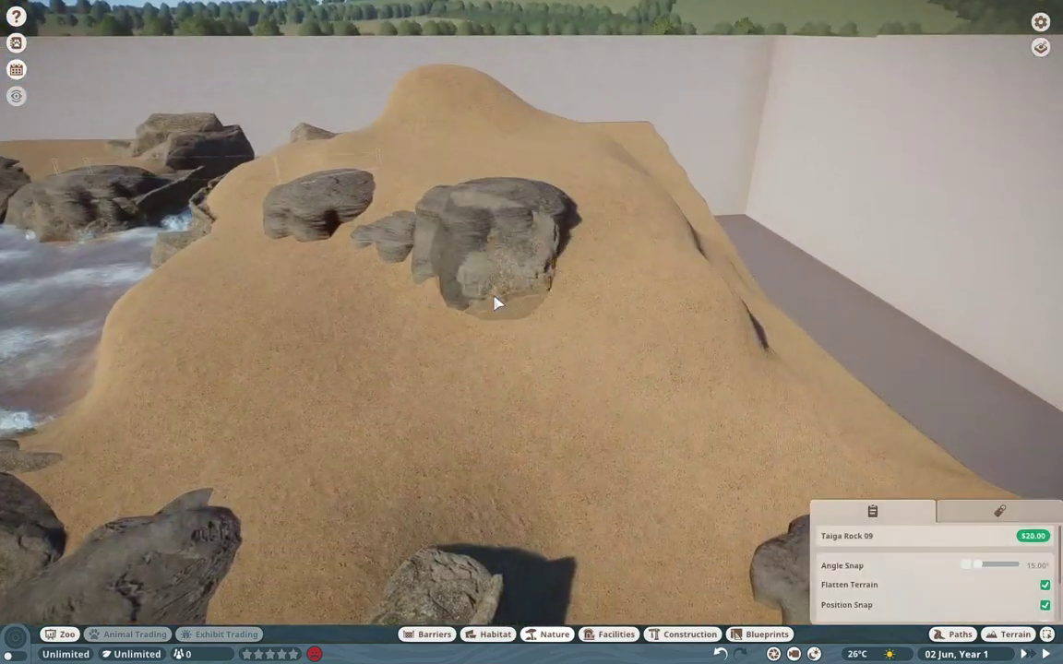
scroll(498, 327, up, 5)
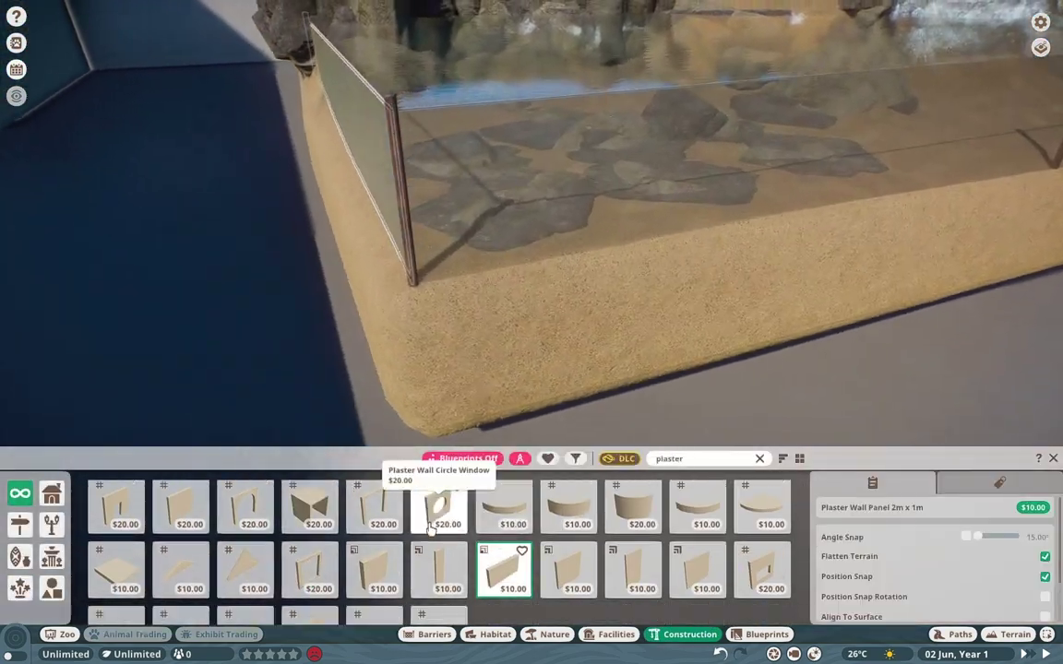
Place plaster wall pieces as a decorative border around the diorama base.
scroll(433, 545, up, 1)
click(569, 528)
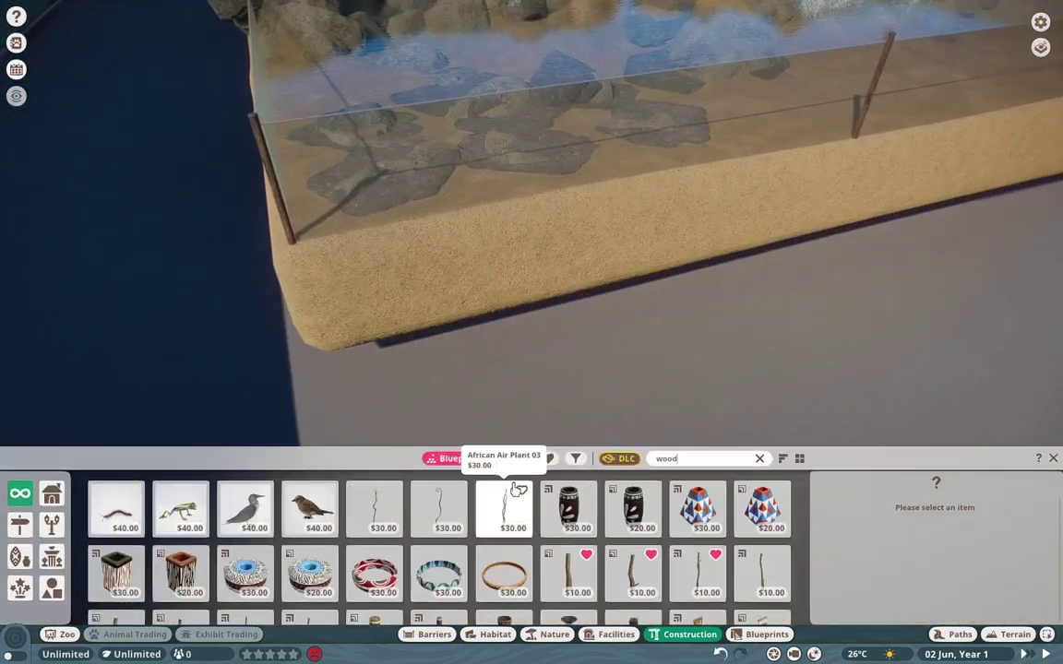
scroll(519, 490, down, 5)
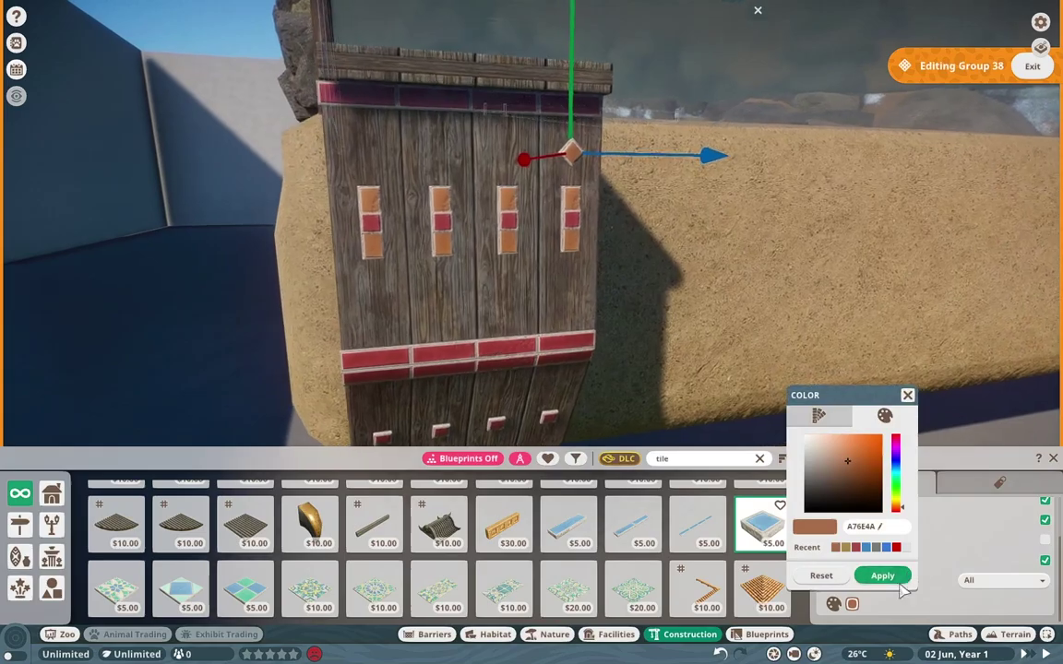
Close the colour choices and select the decorated wall block for editing.
click(888, 577)
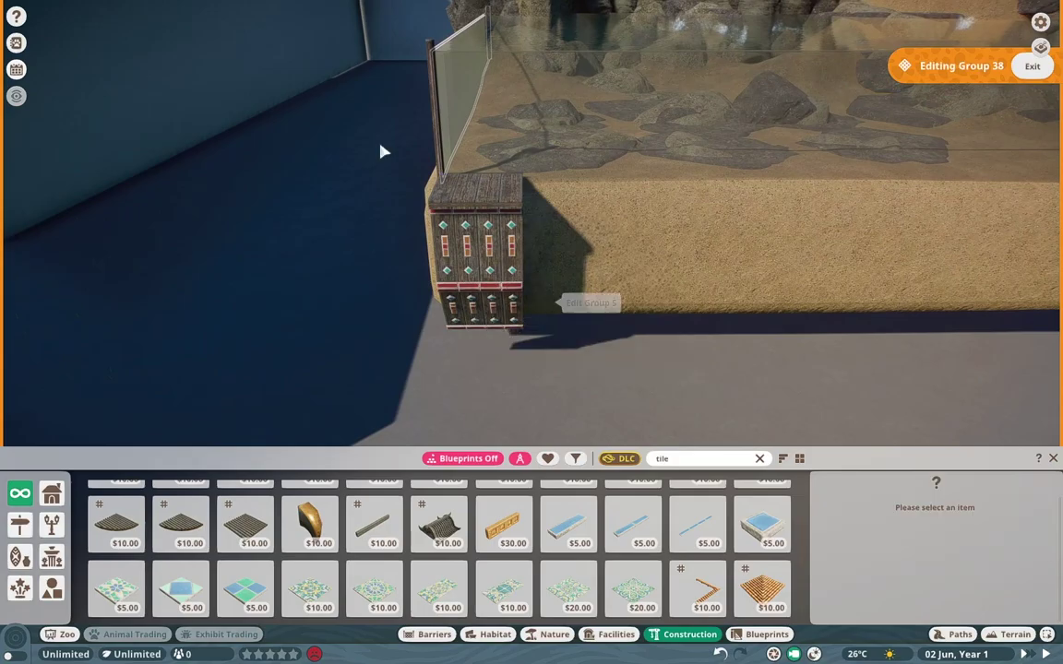
click(591, 305)
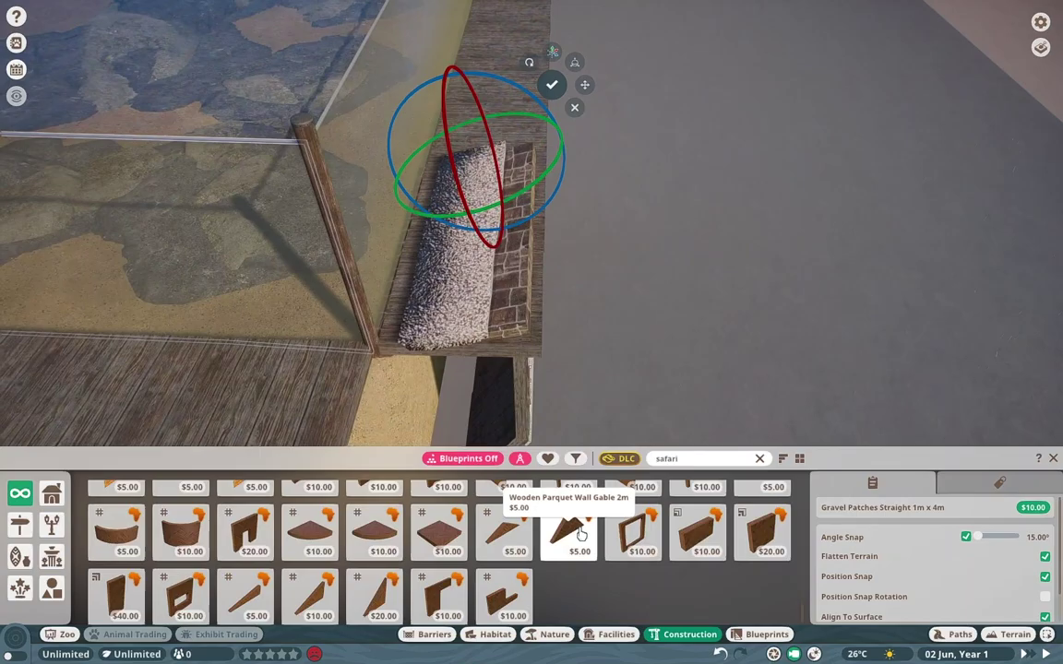
Scatter gravel patches and tundra rocks around the diorama river.
scroll(606, 524, down, 5)
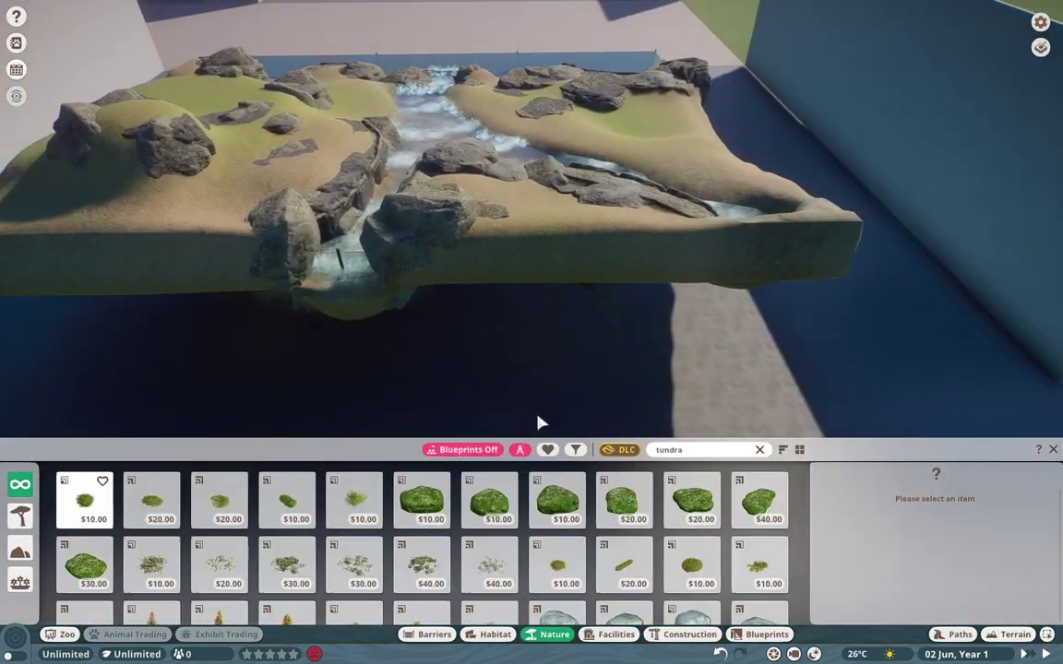
Add Tundra Rock Cladding 4x4 02, then the Arctic Architecture Beam 4m and Arctic Eave from a 'wood' search.
click(471, 602)
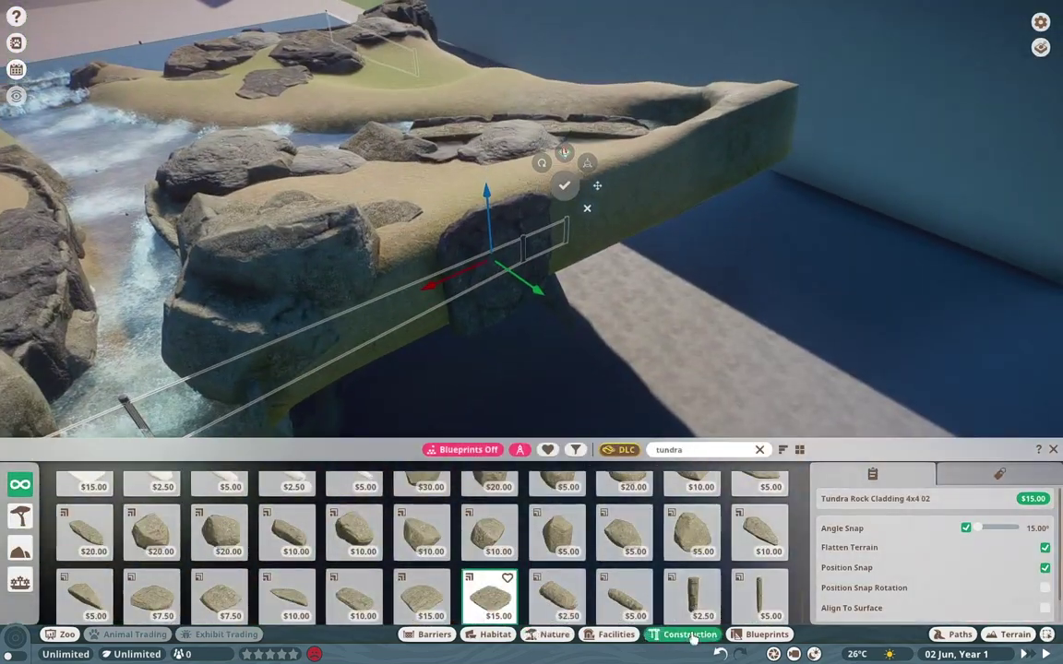
click(685, 459)
text(wo)
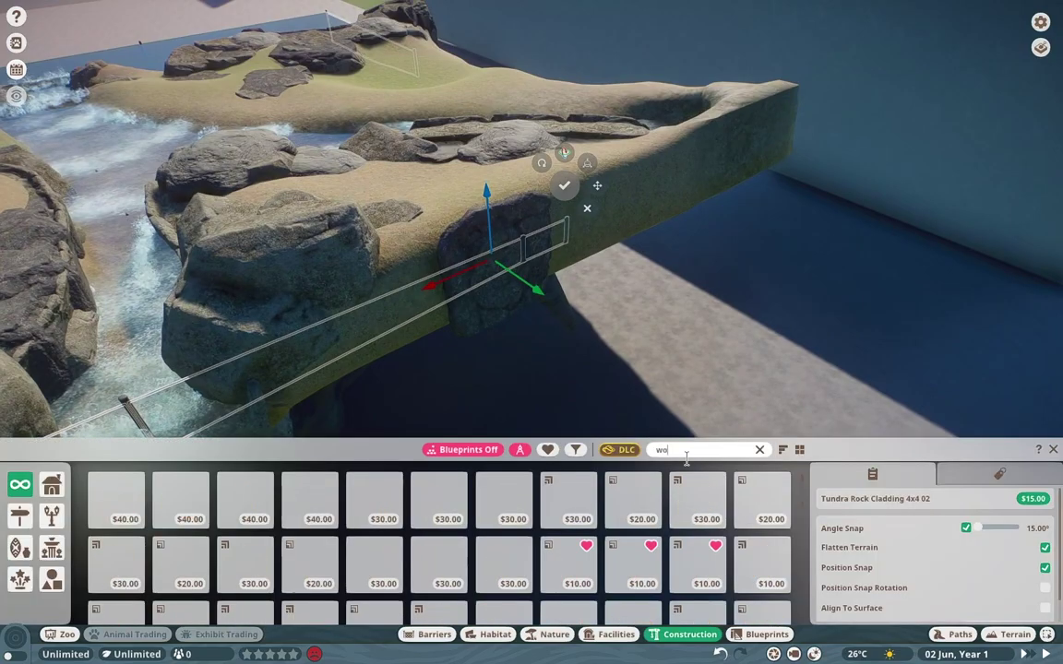
text(od)
click(698, 512)
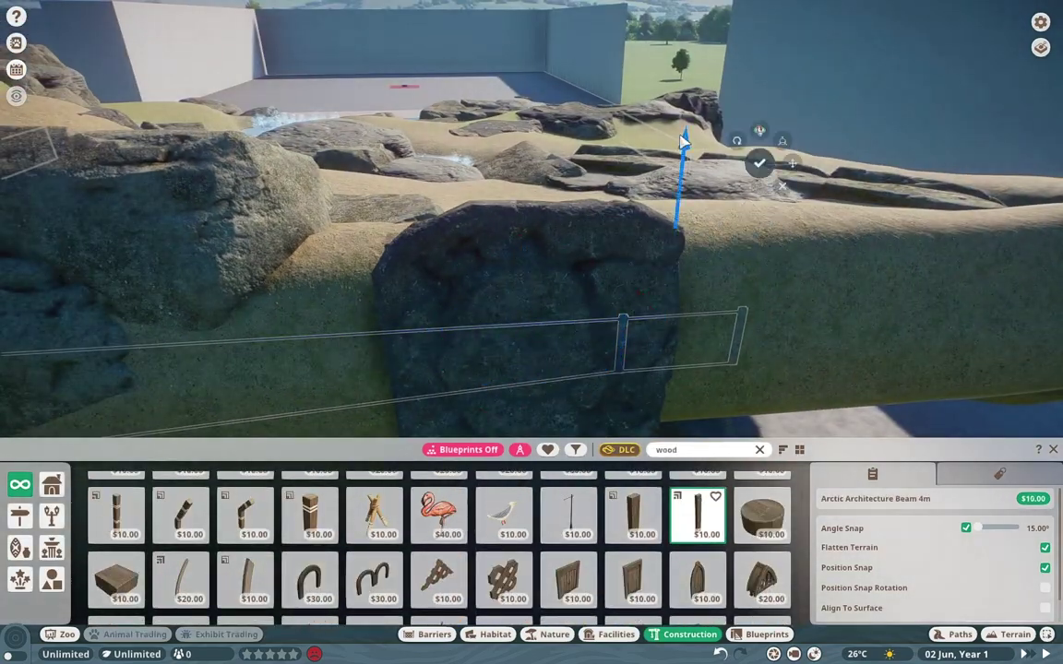
scroll(479, 552, down, 1)
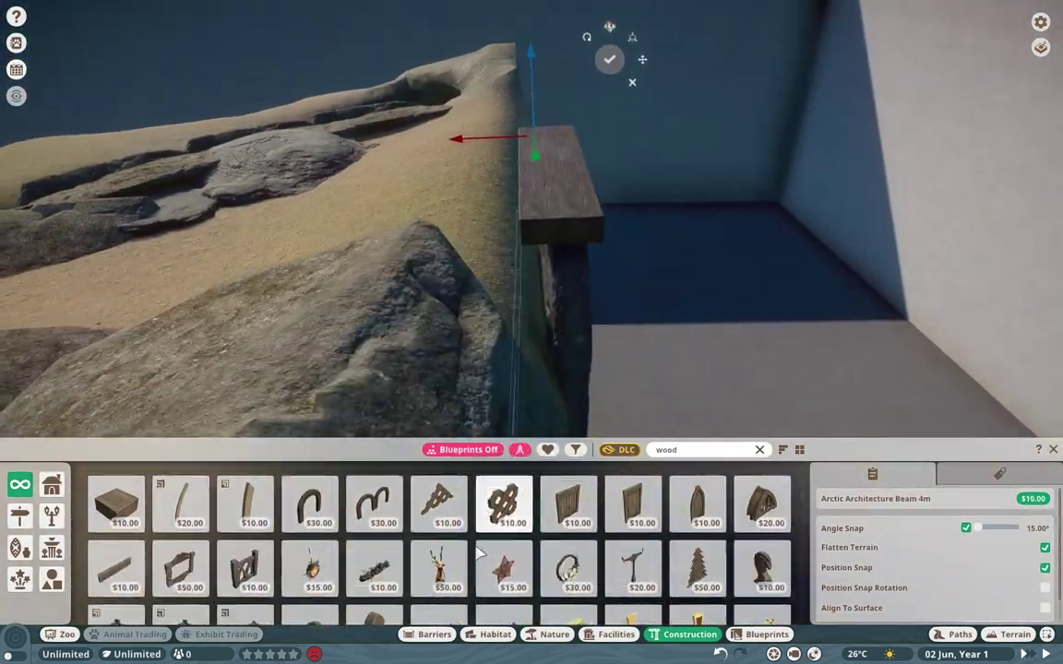
click(115, 567)
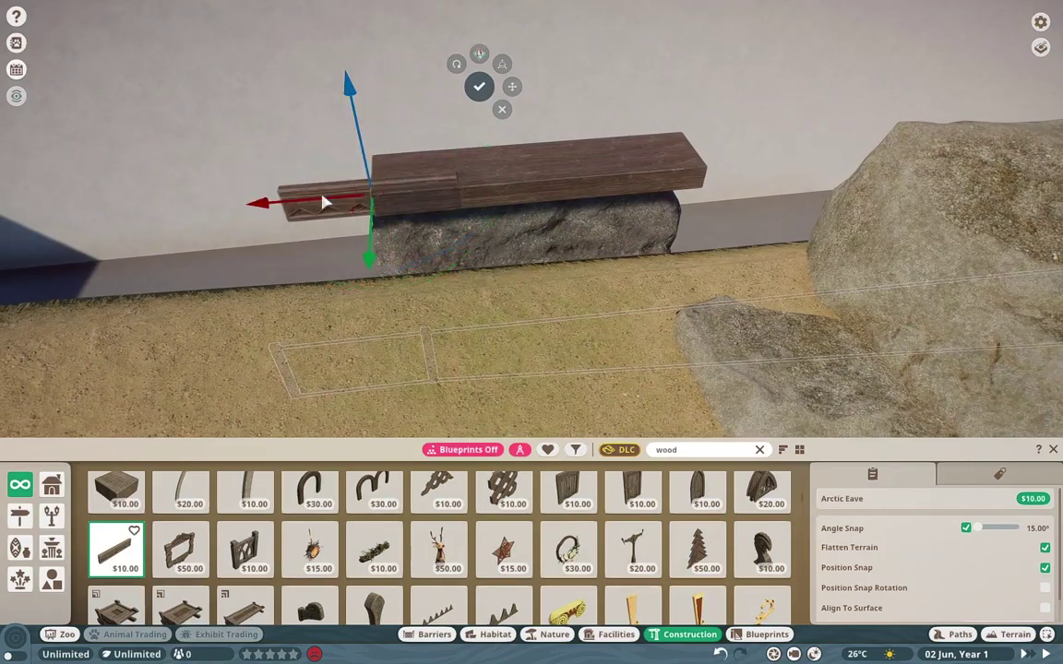
Select the eave and beam group and reposition the timber beam along the diorama's edge.
key(q)
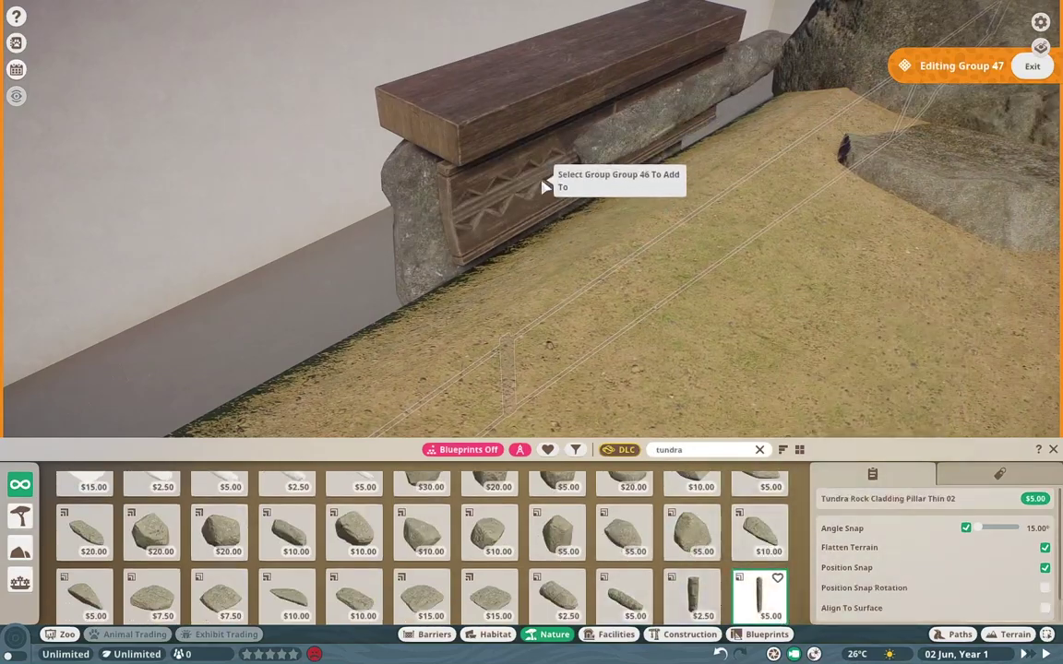
click(544, 187)
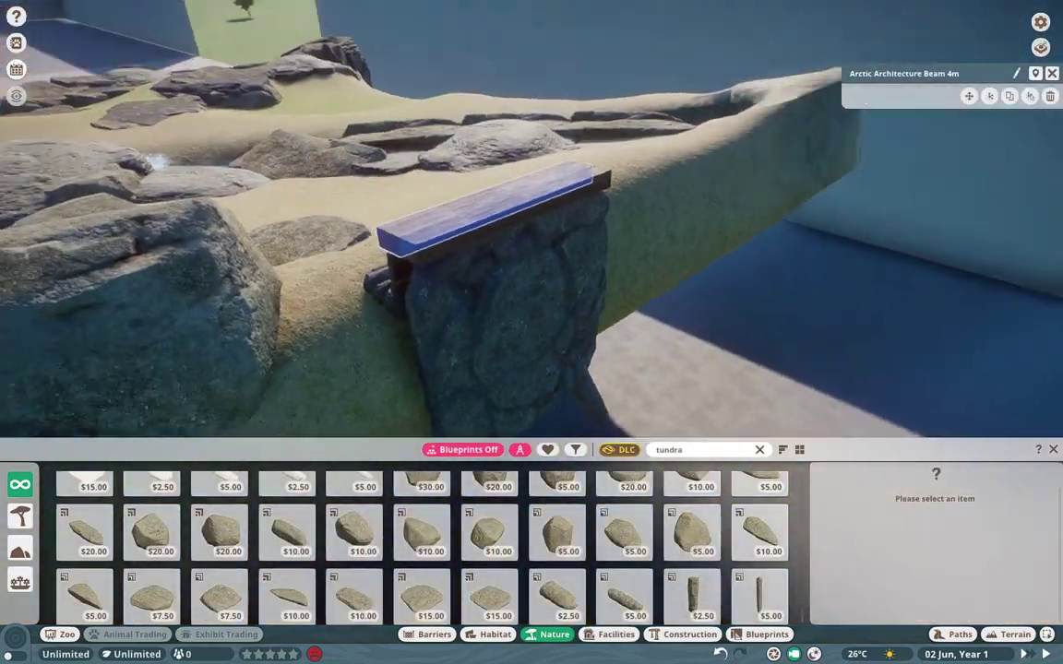
click(581, 295)
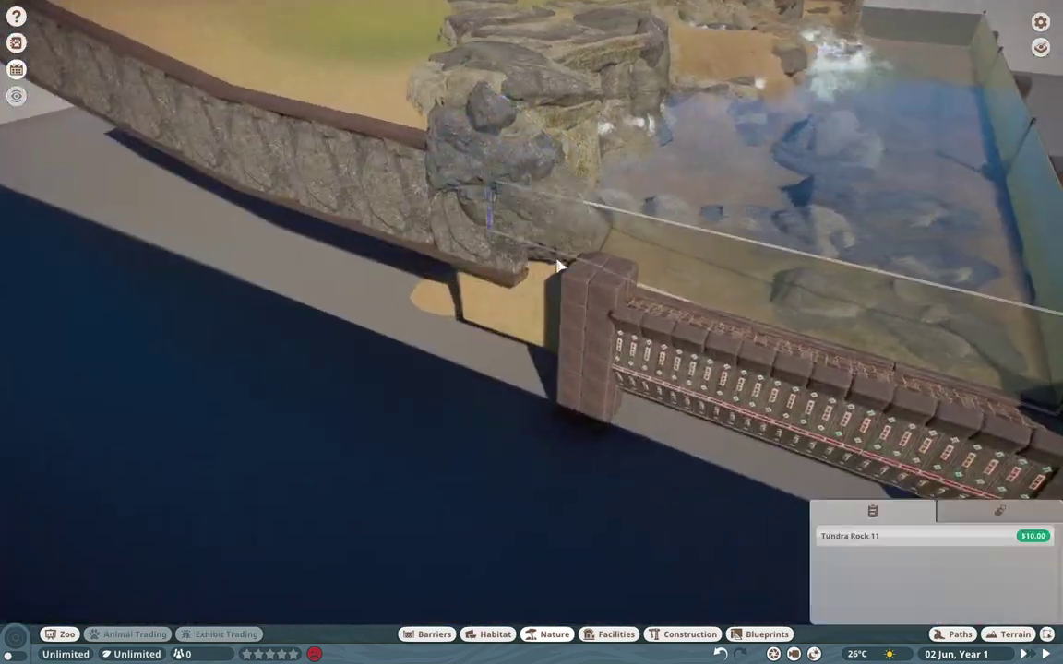
scroll(557, 267, up, 2)
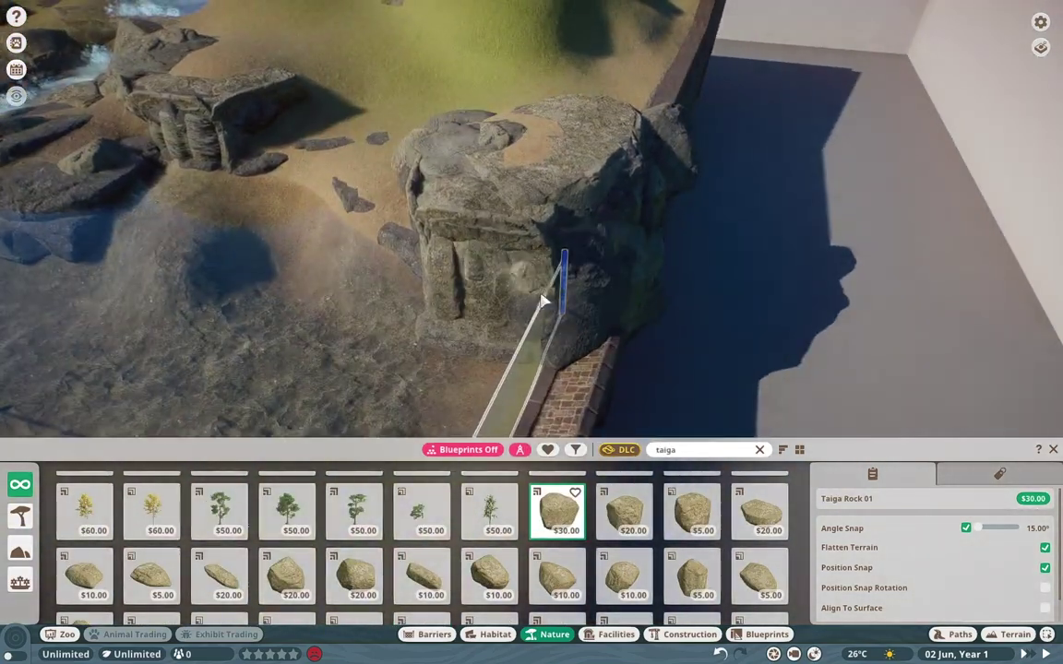
Place Taiga Rock 02 boulders on the grassy hill and a Taiga Rock 04 beside the cave.
click(624, 512)
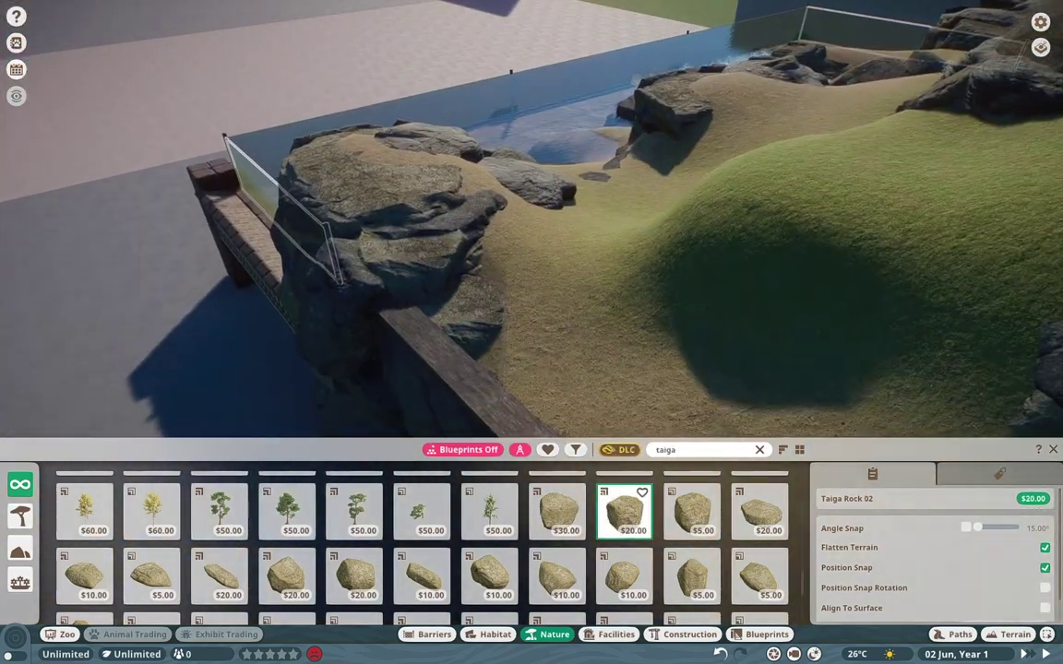
key(q)
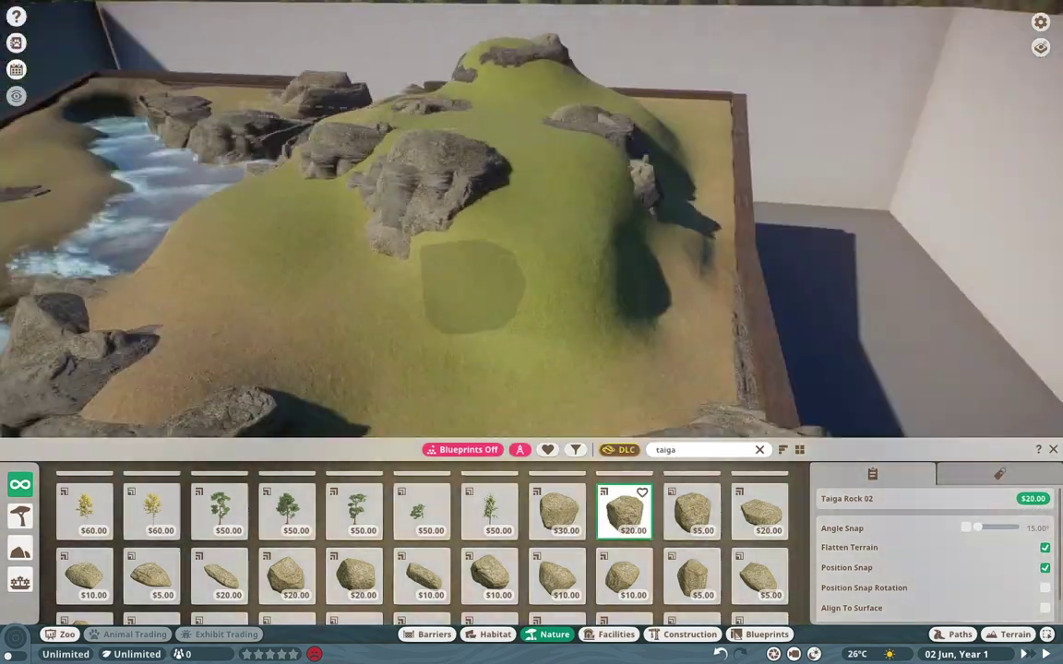
key(q)
key(q)
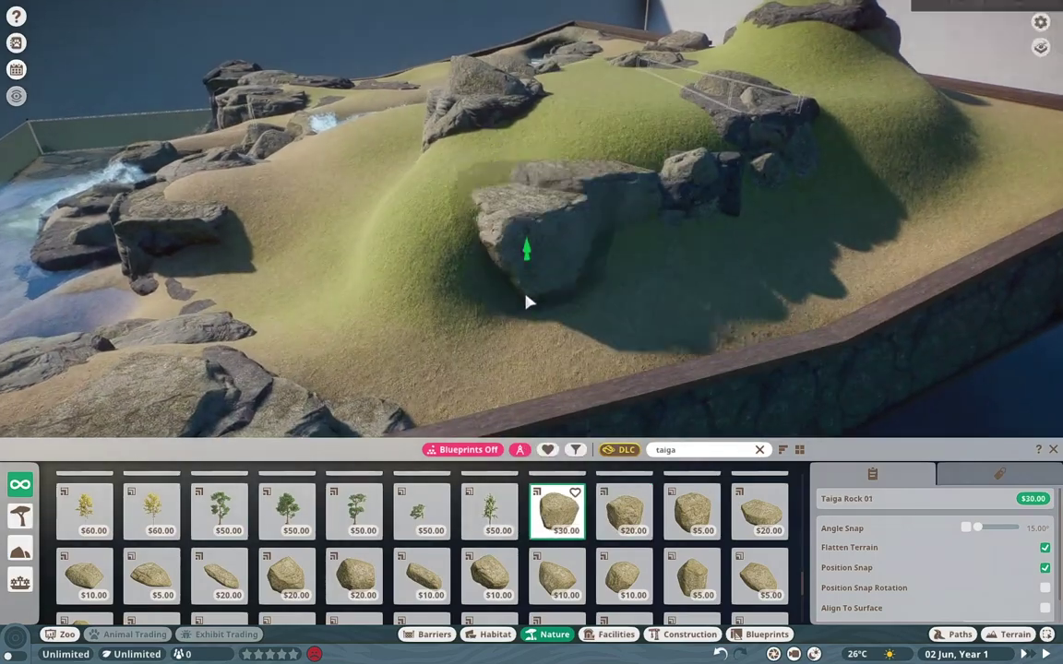
key(q)
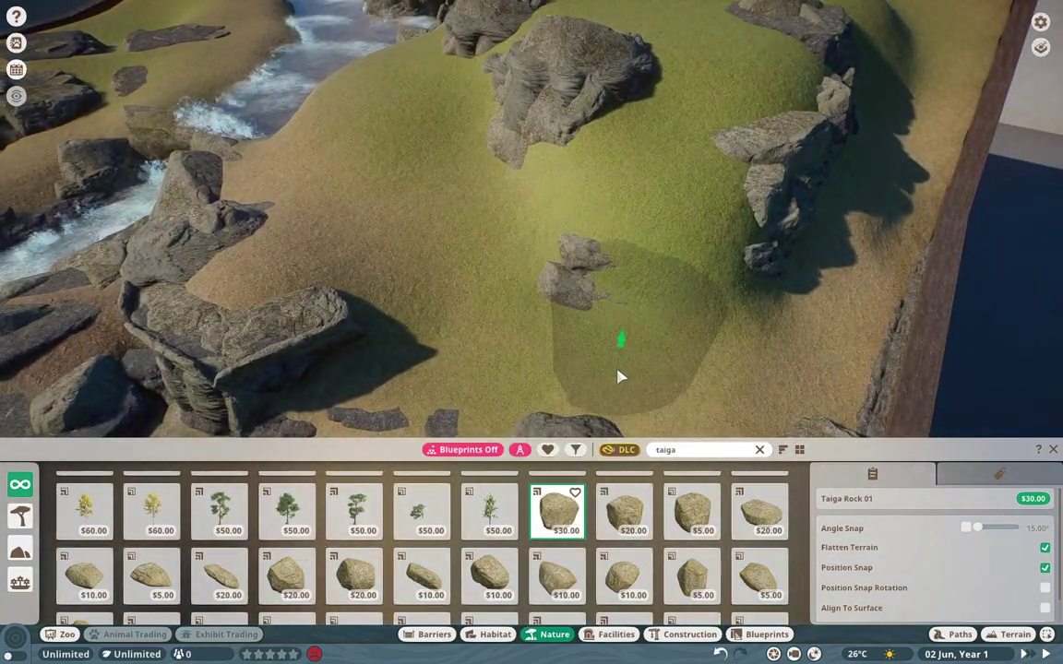
scroll(620, 377, down, 5)
scroll(434, 304, up, 5)
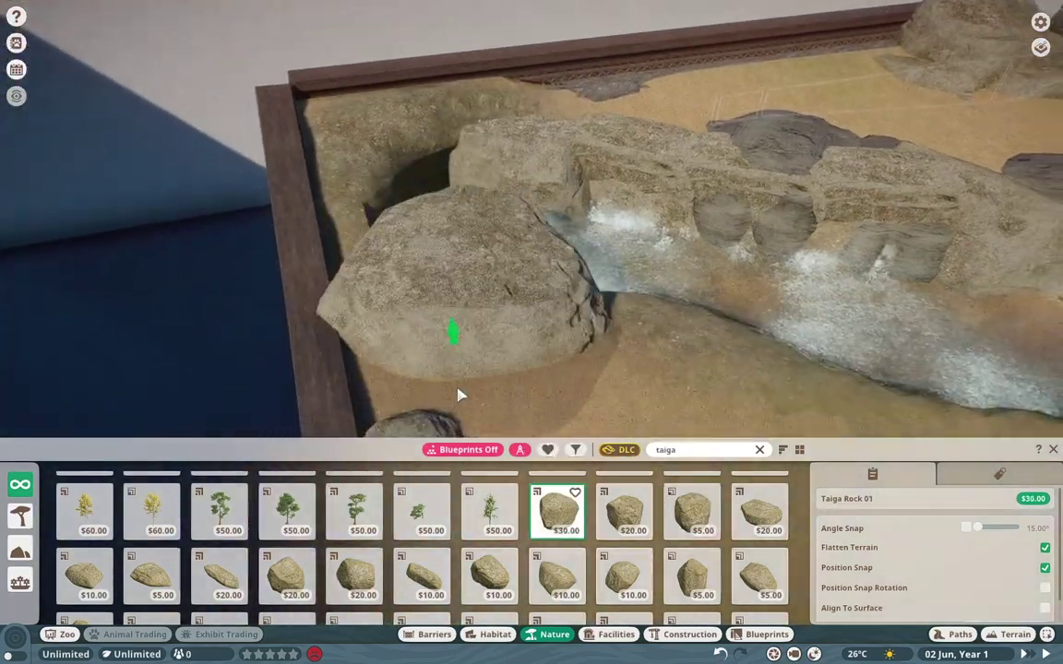
click(760, 512)
click(475, 327)
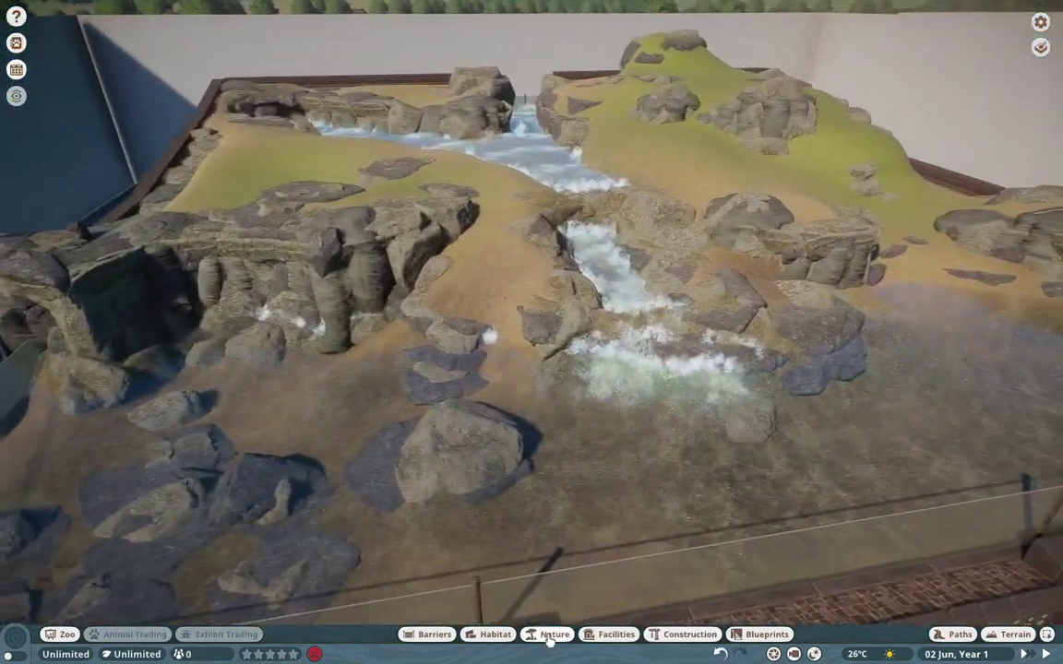
Browse the Nature and Construction catalogues and choose another small decoration piece for the riverbed.
click(552, 635)
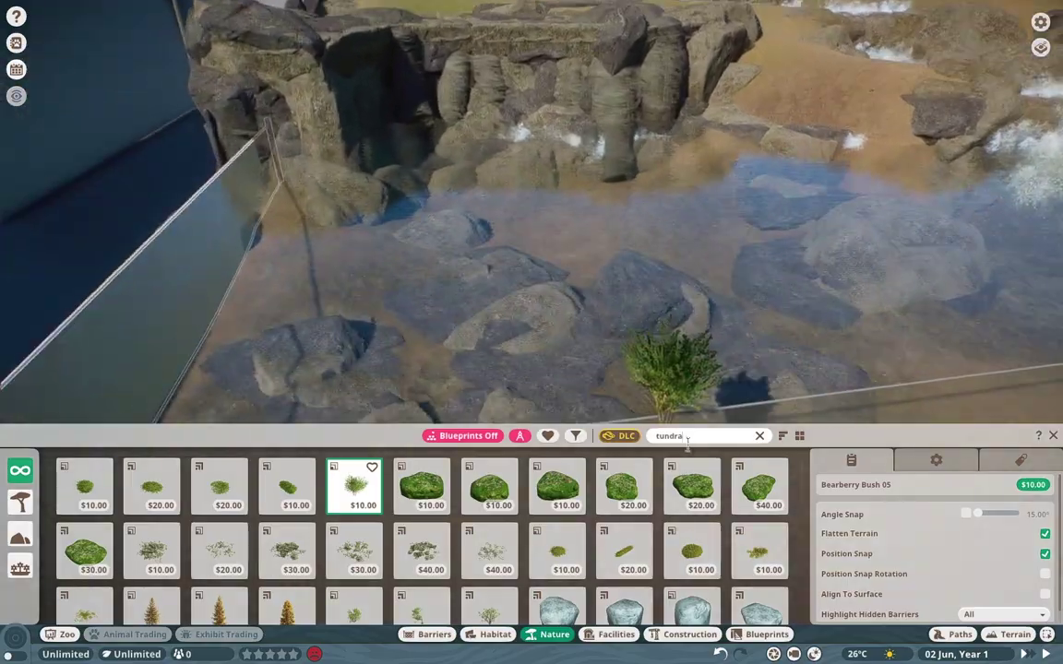
click(691, 637)
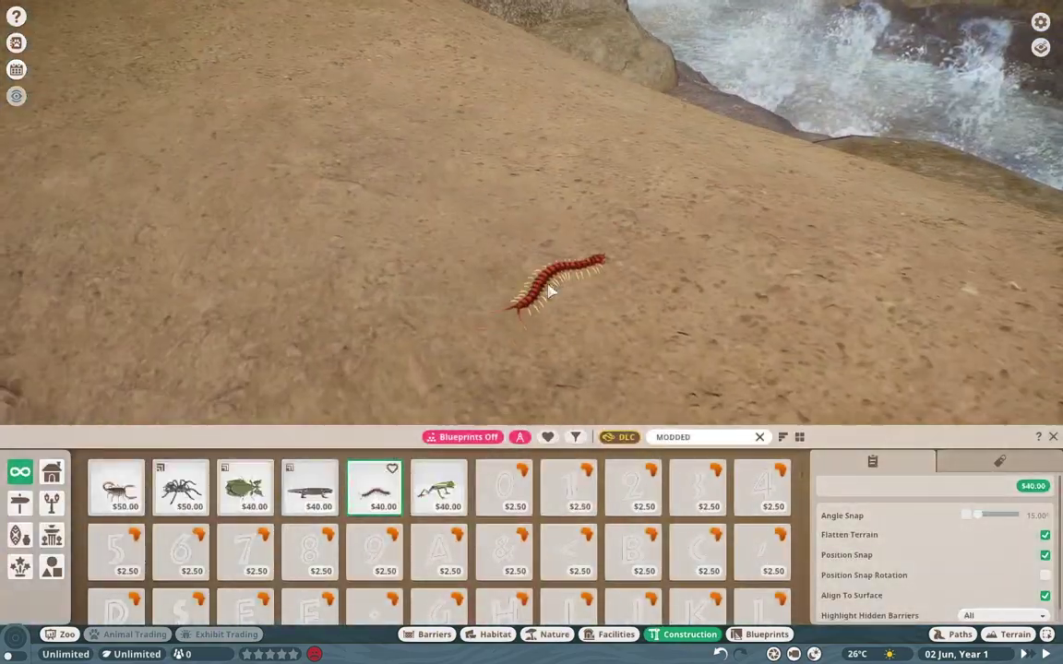
click(374, 489)
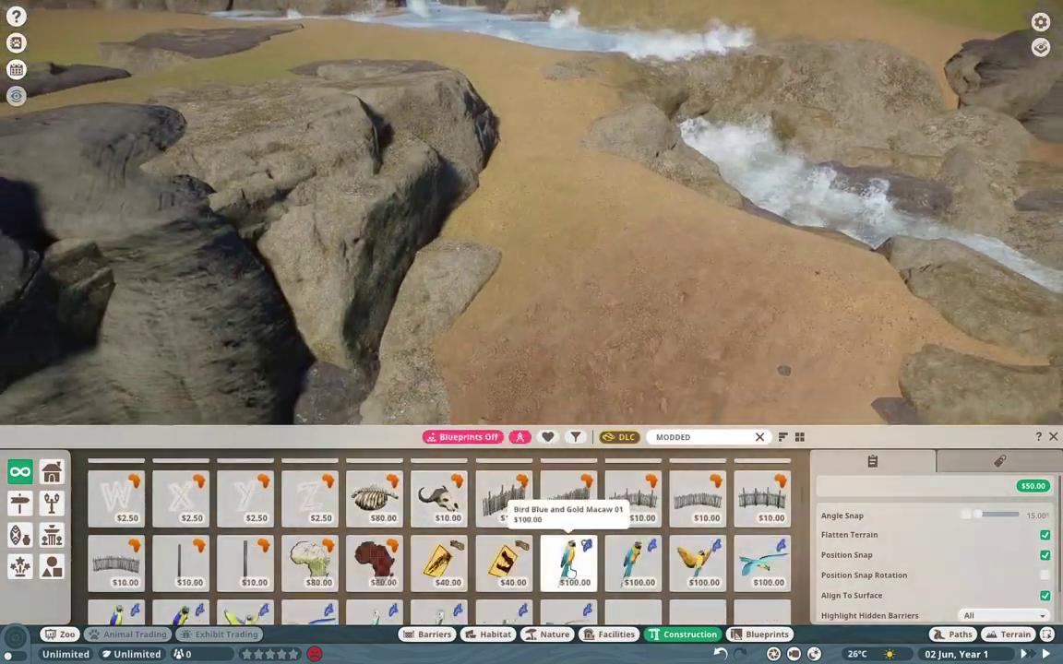
scroll(553, 556, down, 1)
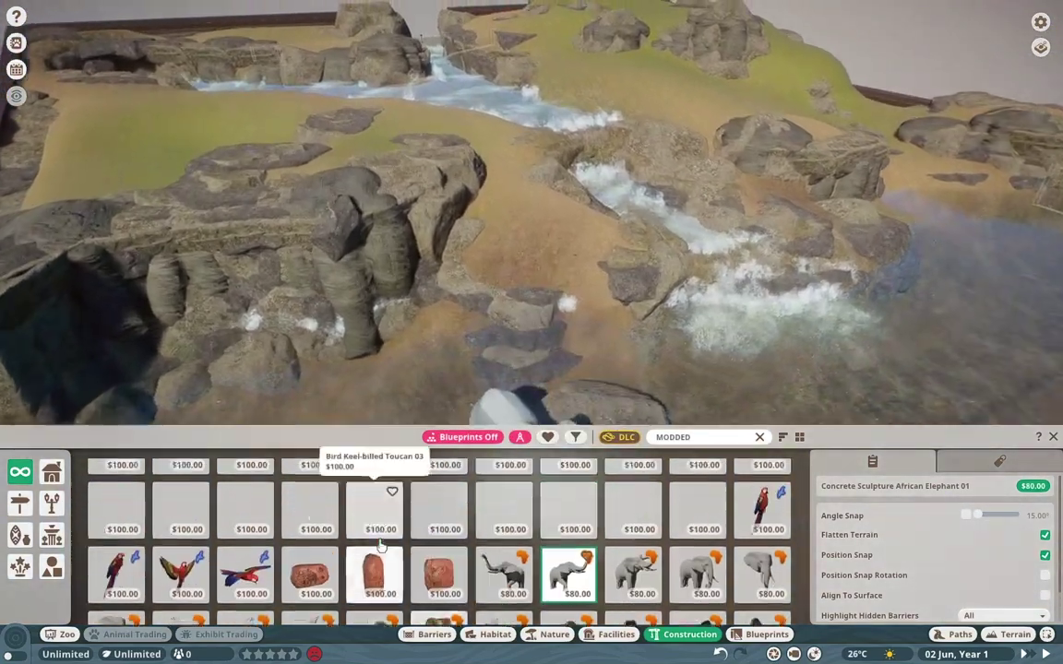
scroll(380, 517, down, 2)
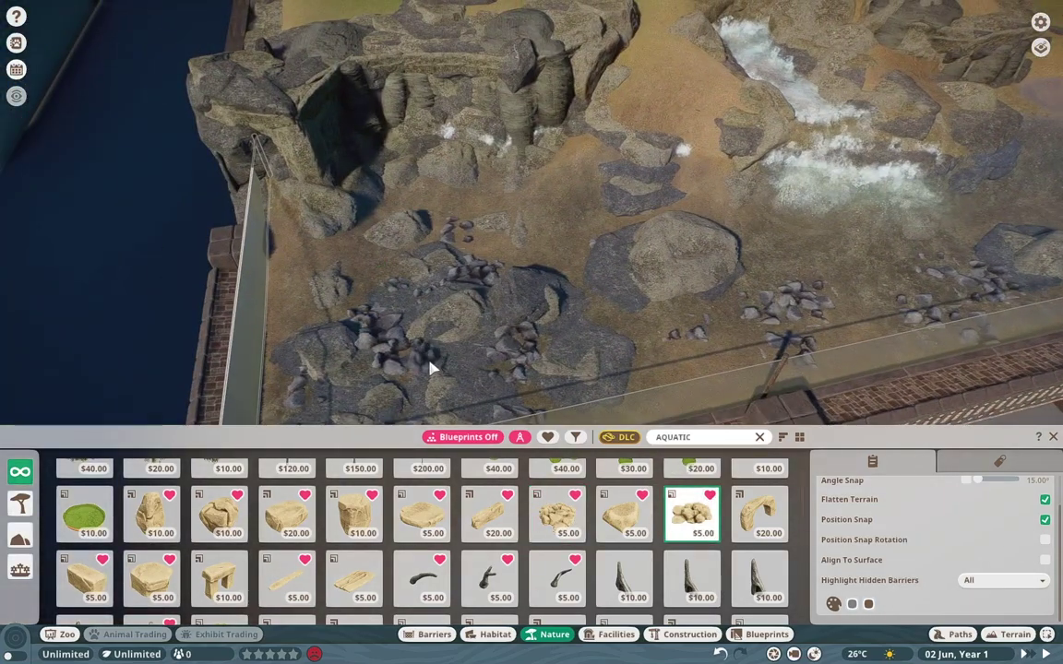
Bring the waterfall and barrier rock pile into view and choose the Underwater Eel Grass Large plant.
key(q)
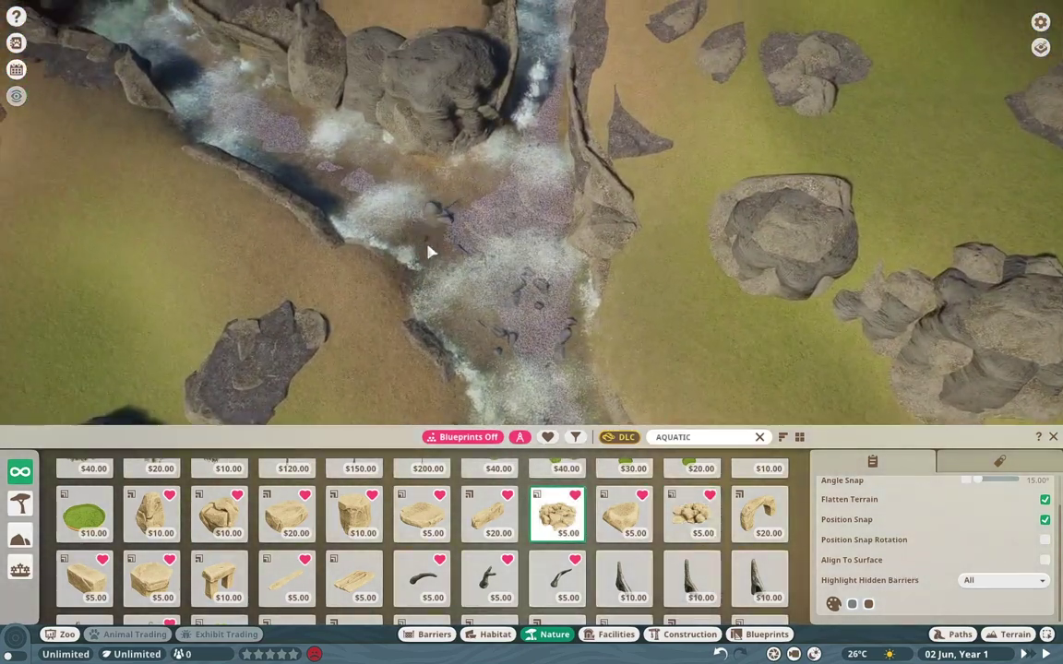
scroll(429, 252, up, 2)
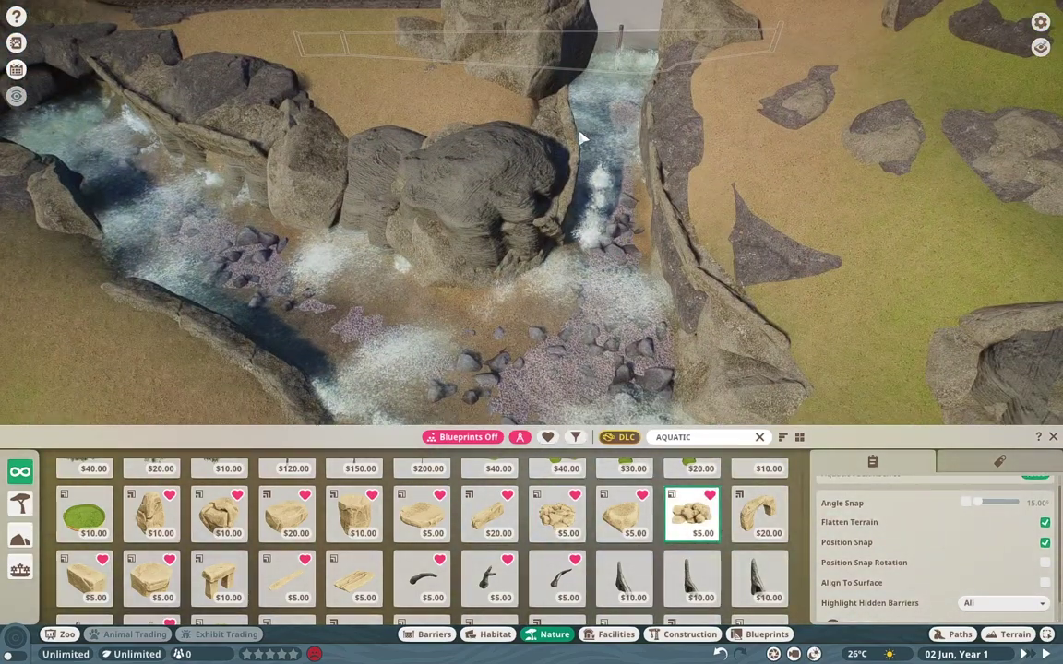
key(a)
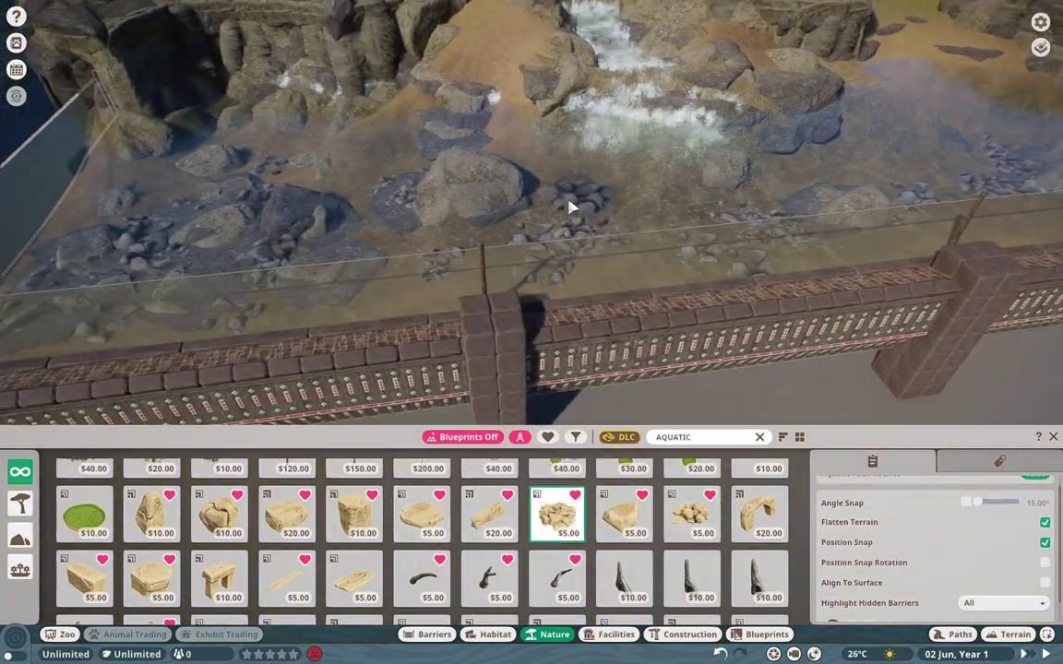
key(d)
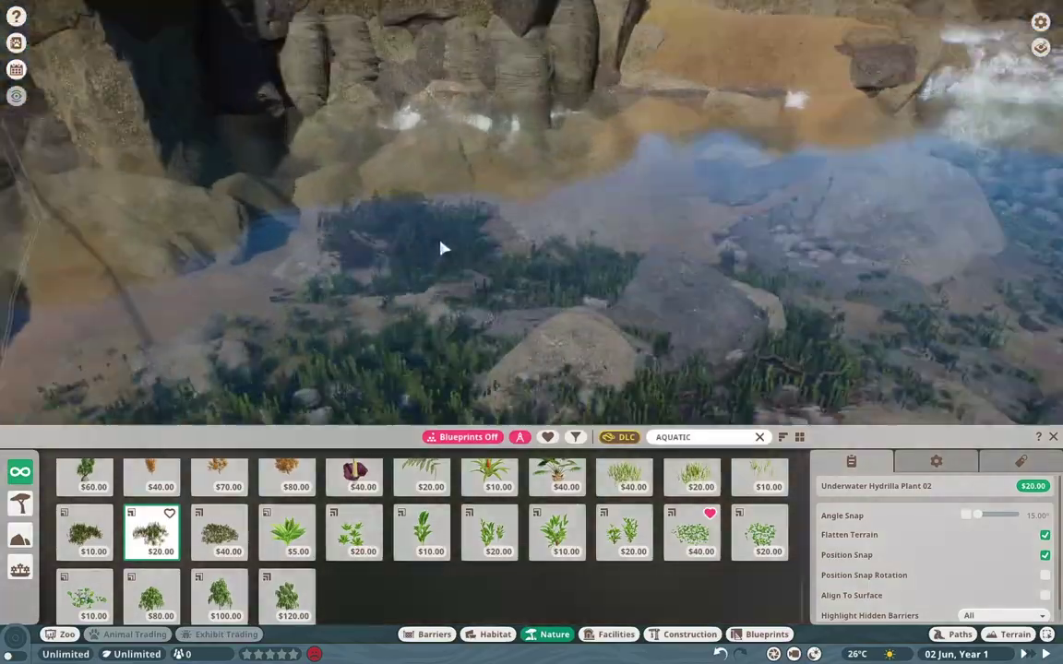
click(623, 476)
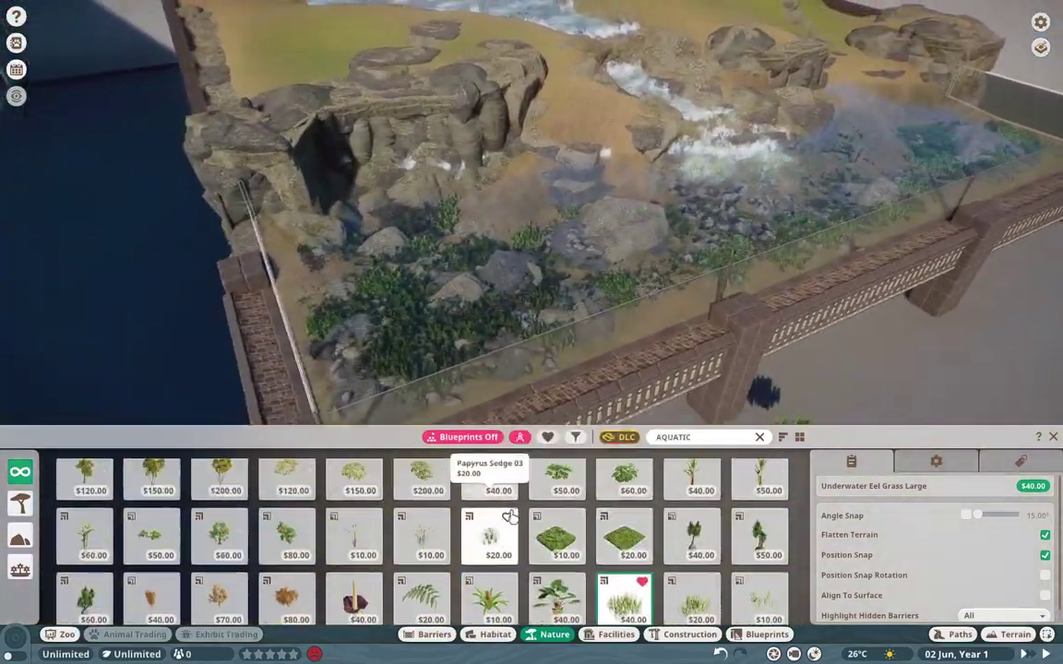
Select the Cattail Reeds Stand 2m from the Nature palette for the stream banks.
scroll(426, 545, down, 1)
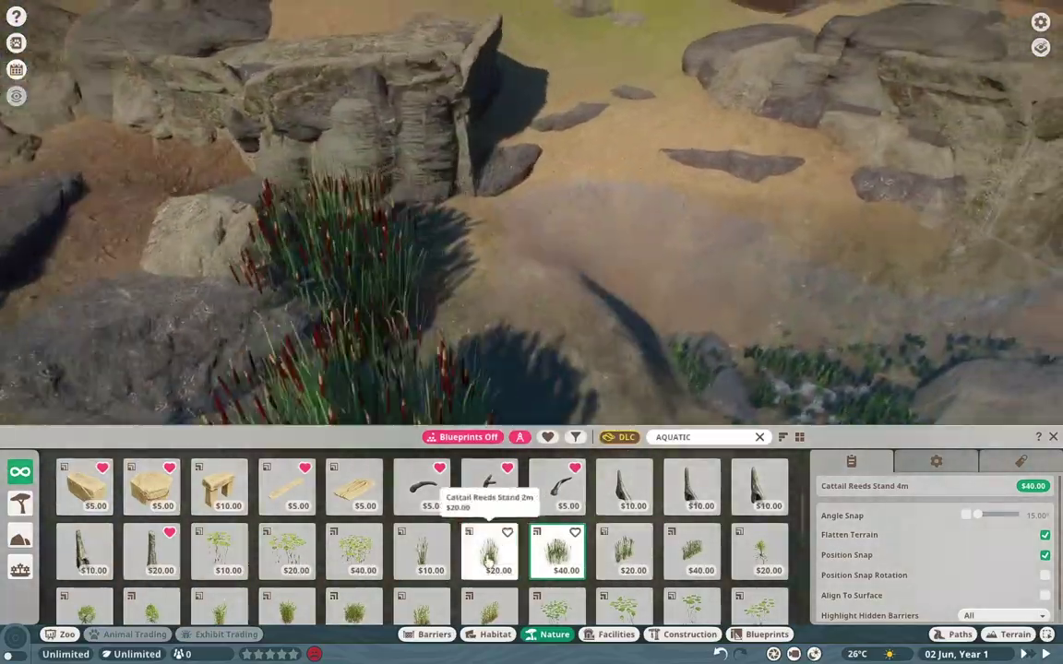
click(490, 551)
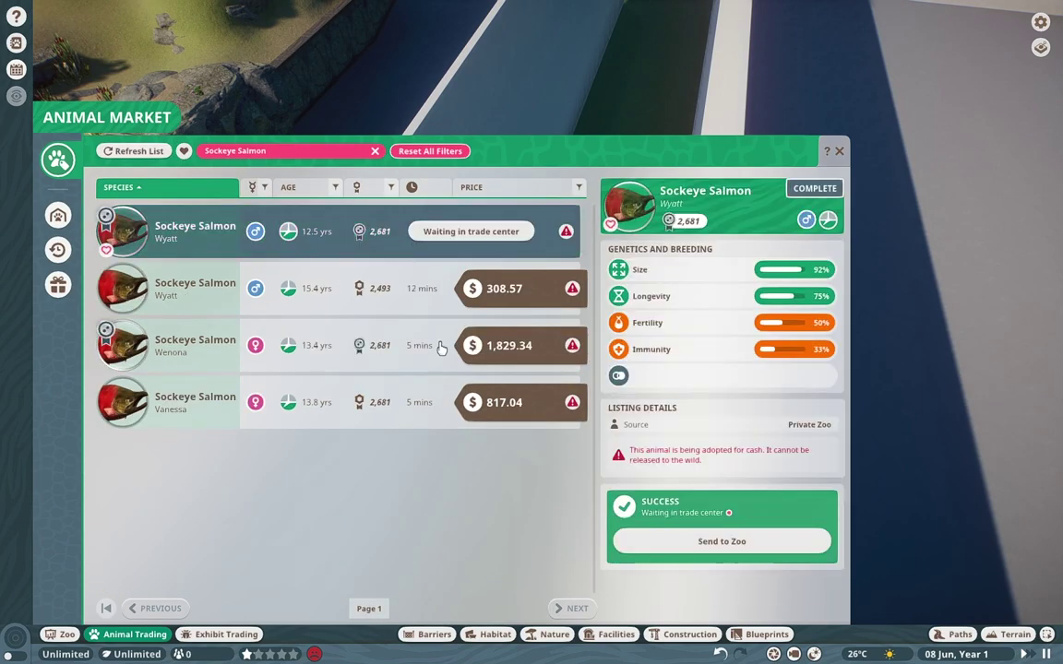
Close the Animal Market and start moving the delivered sockeye salmon into the habitat.
key(Escape)
key(Escape)
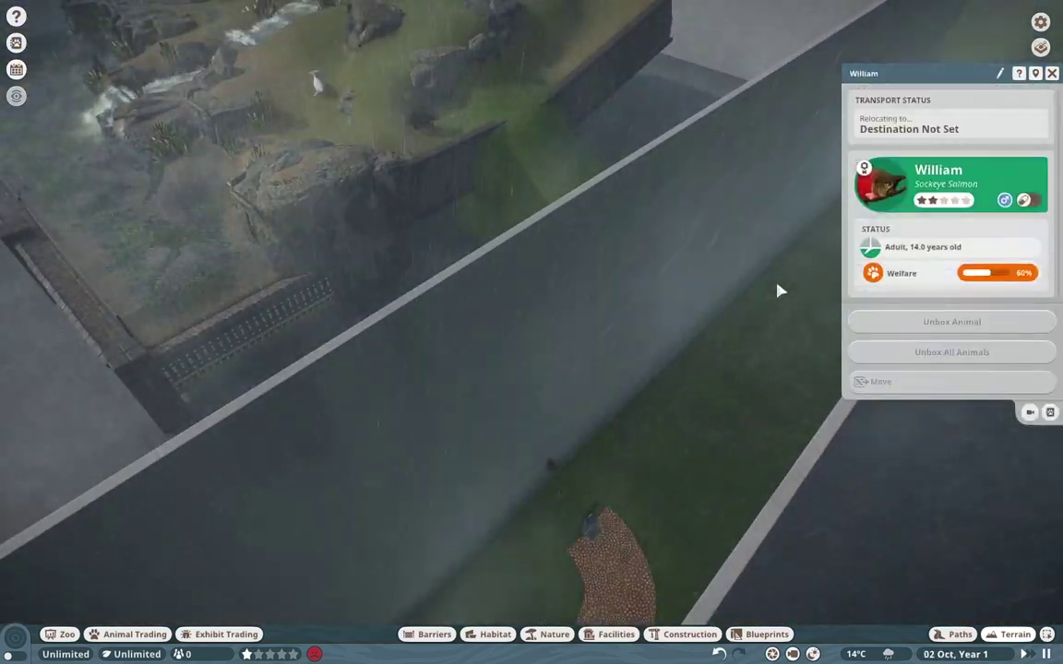
click(877, 467)
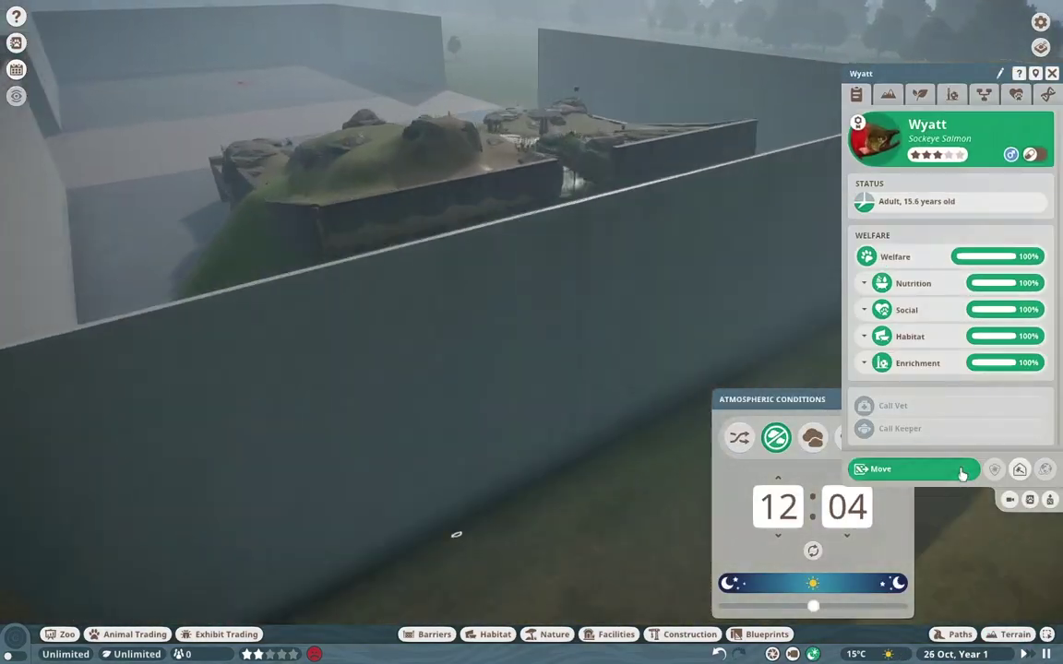
Move the next sockeye salmon from its panel into the habitat.
click(961, 469)
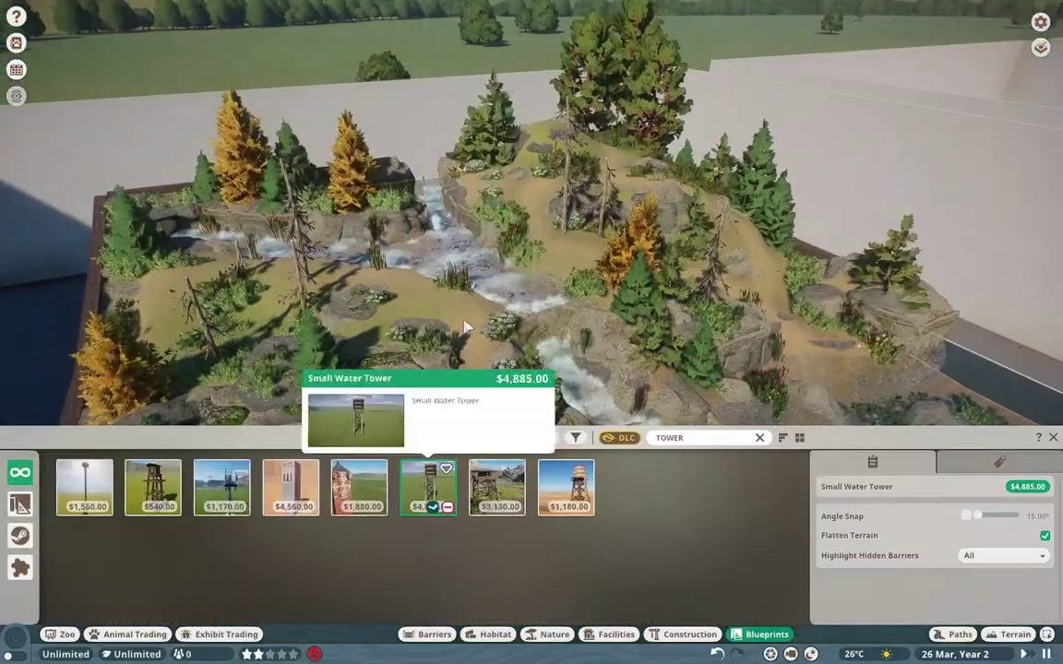
Open the workshop page for a blueprint.
click(434, 507)
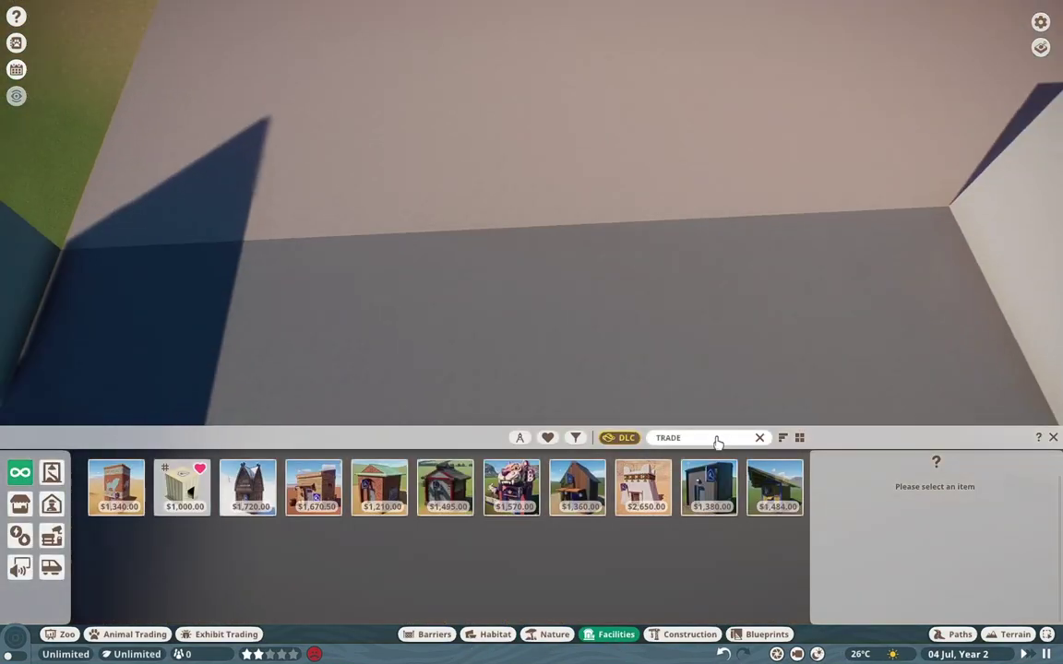
Pick the Projection Screen 16m piece to place.
click(504, 494)
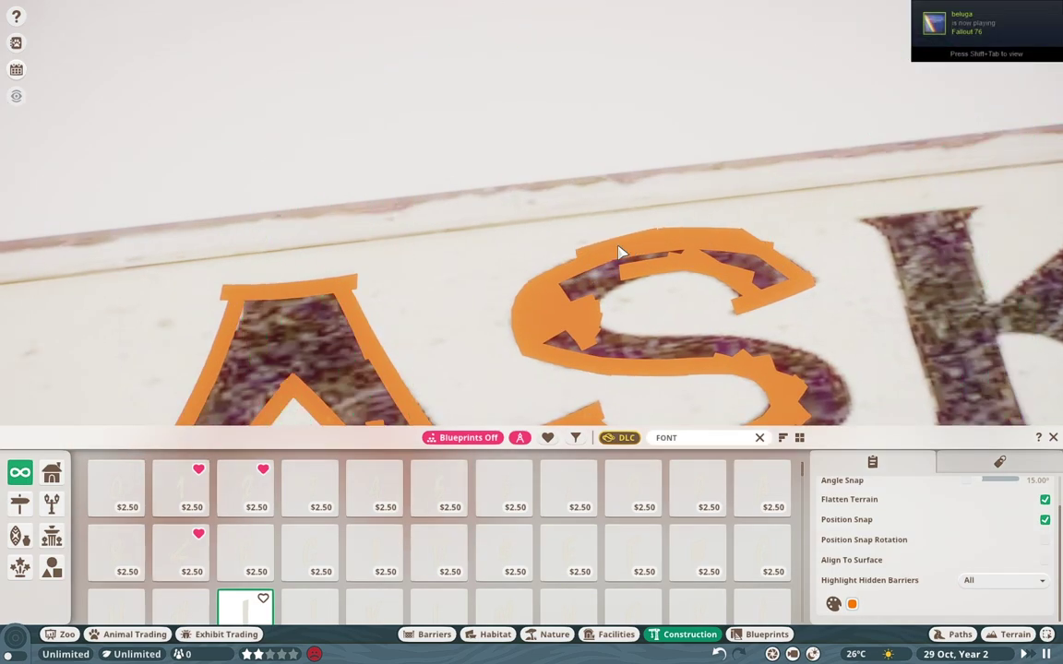
Zoom in closer on the ALASKA sign's L, A and S letters.
scroll(556, 286, up, 3)
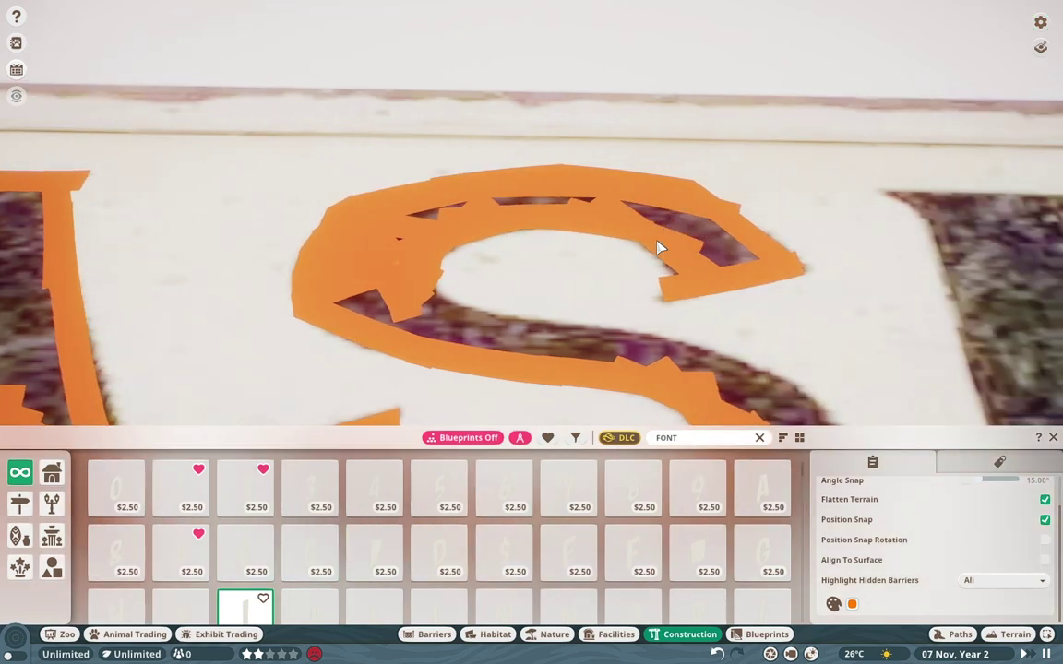
scroll(678, 223, up, 2)
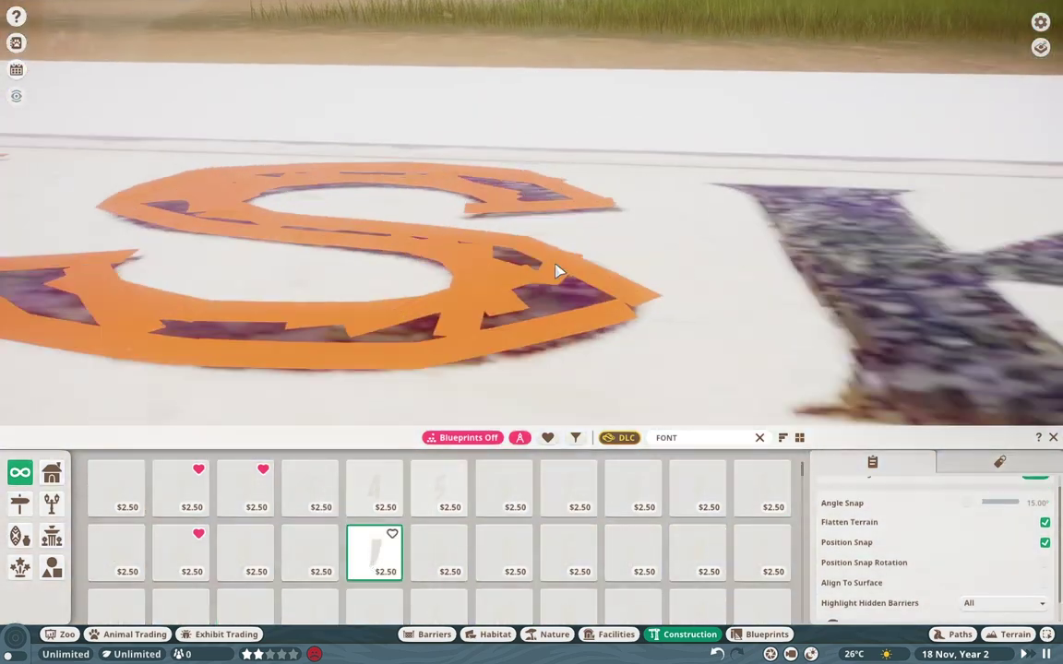
scroll(581, 230, up, 2)
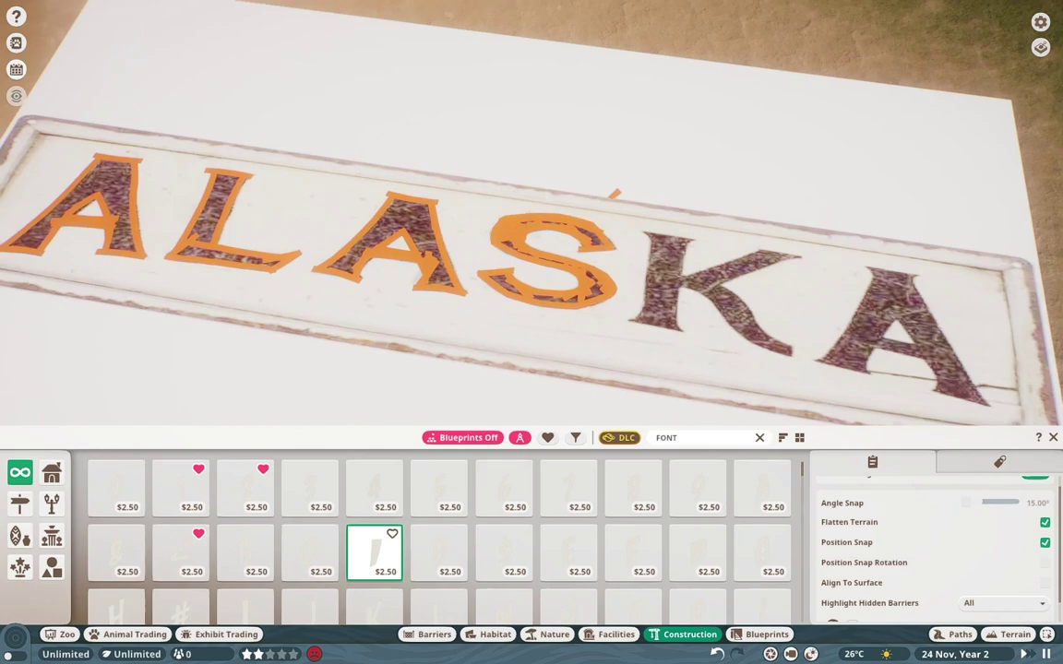
scroll(602, 325, up, 3)
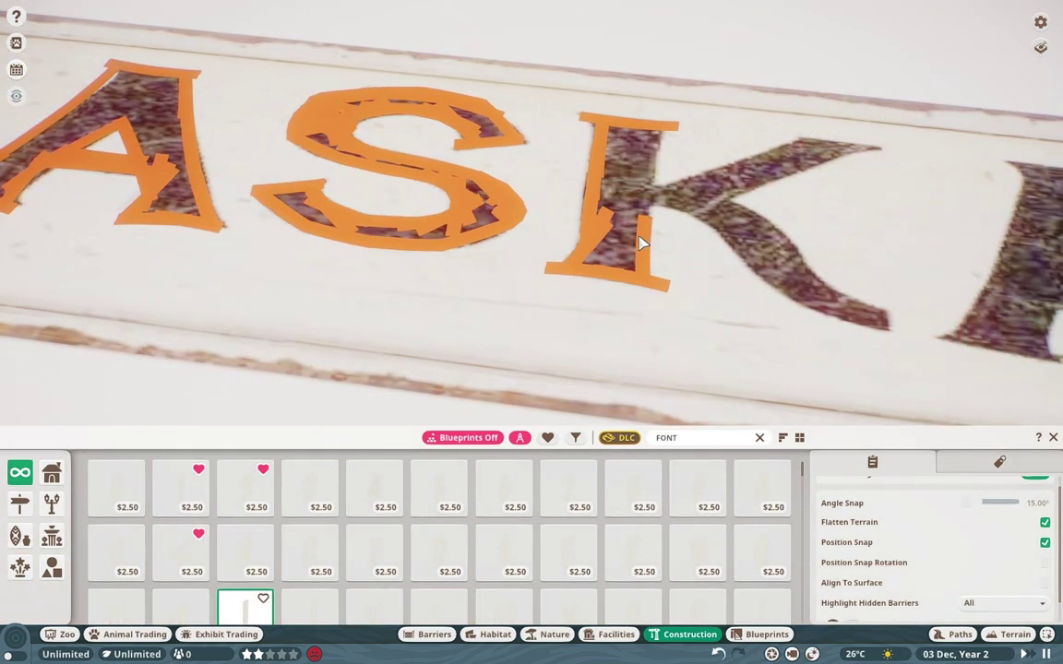
Zoom the view in on the K of the ALASKA sign to work on its orange outline.
scroll(644, 243, up, 2)
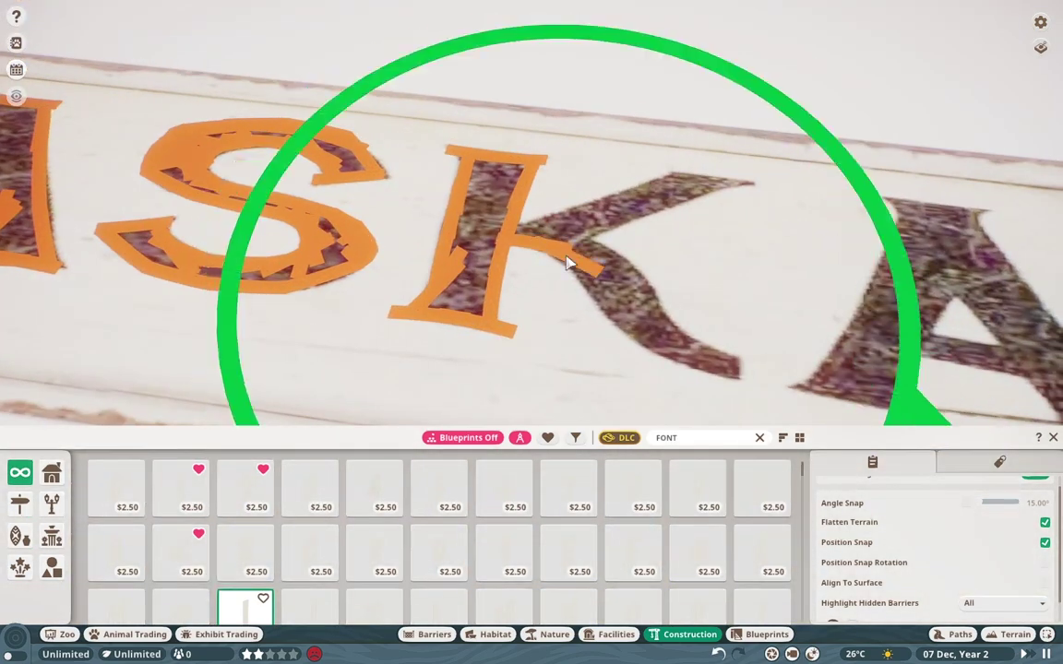